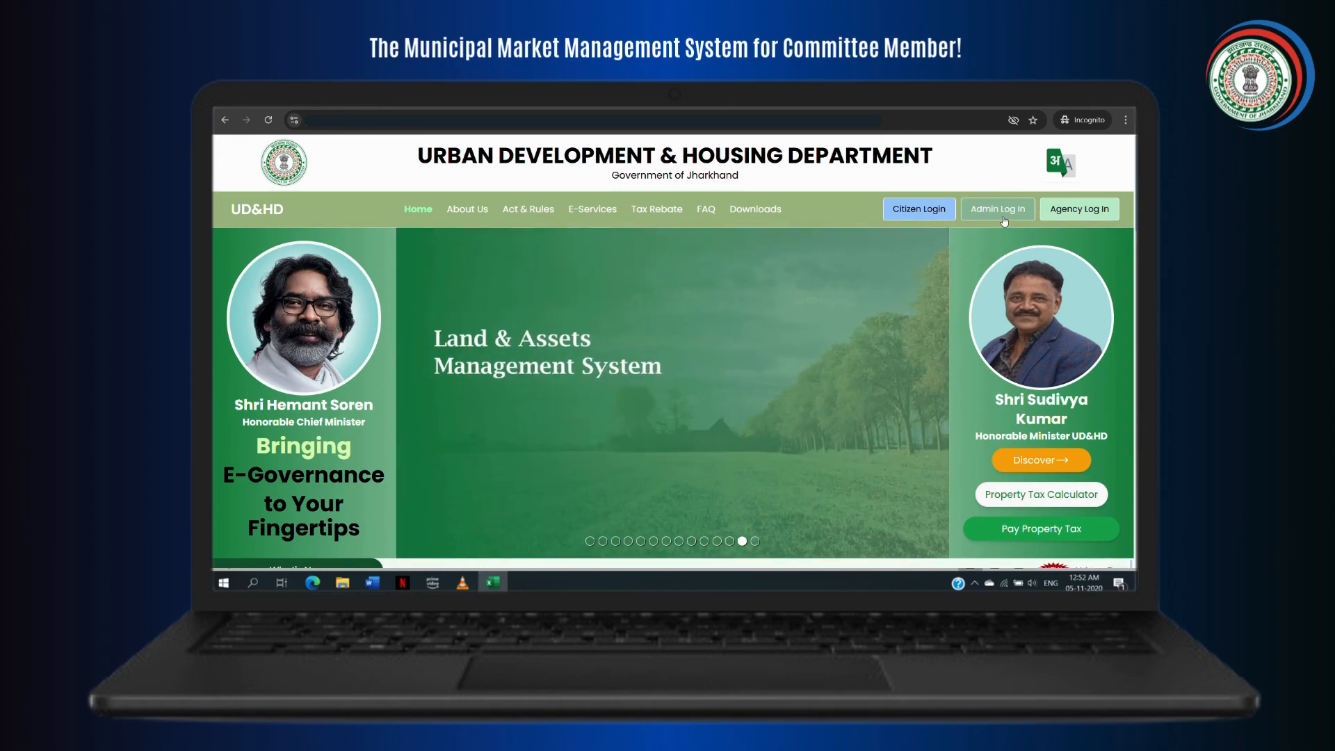
Step: Bring up the admin Choose Module To Login dialog from the UD&HD homepage
click(1003, 217)
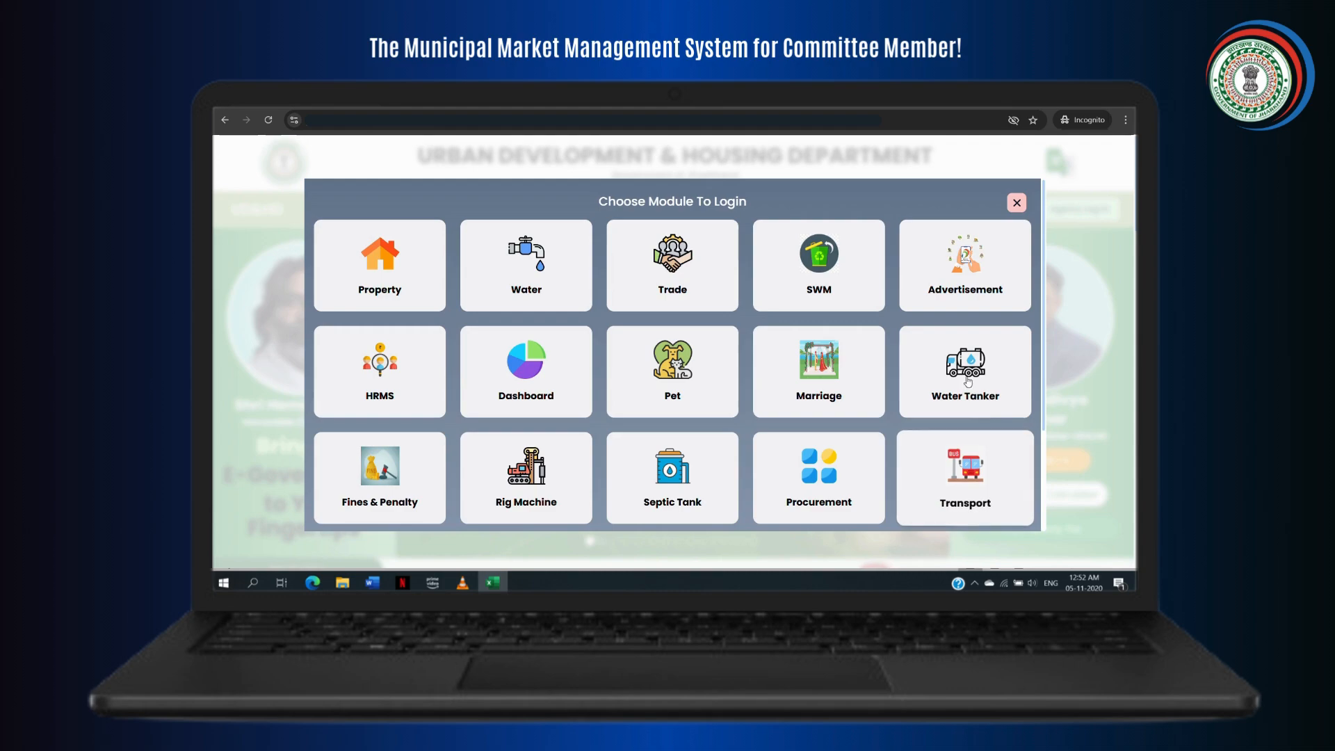
Step: Sign in to the Advertisement module as the committee member with username, password and captcha
click(959, 297)
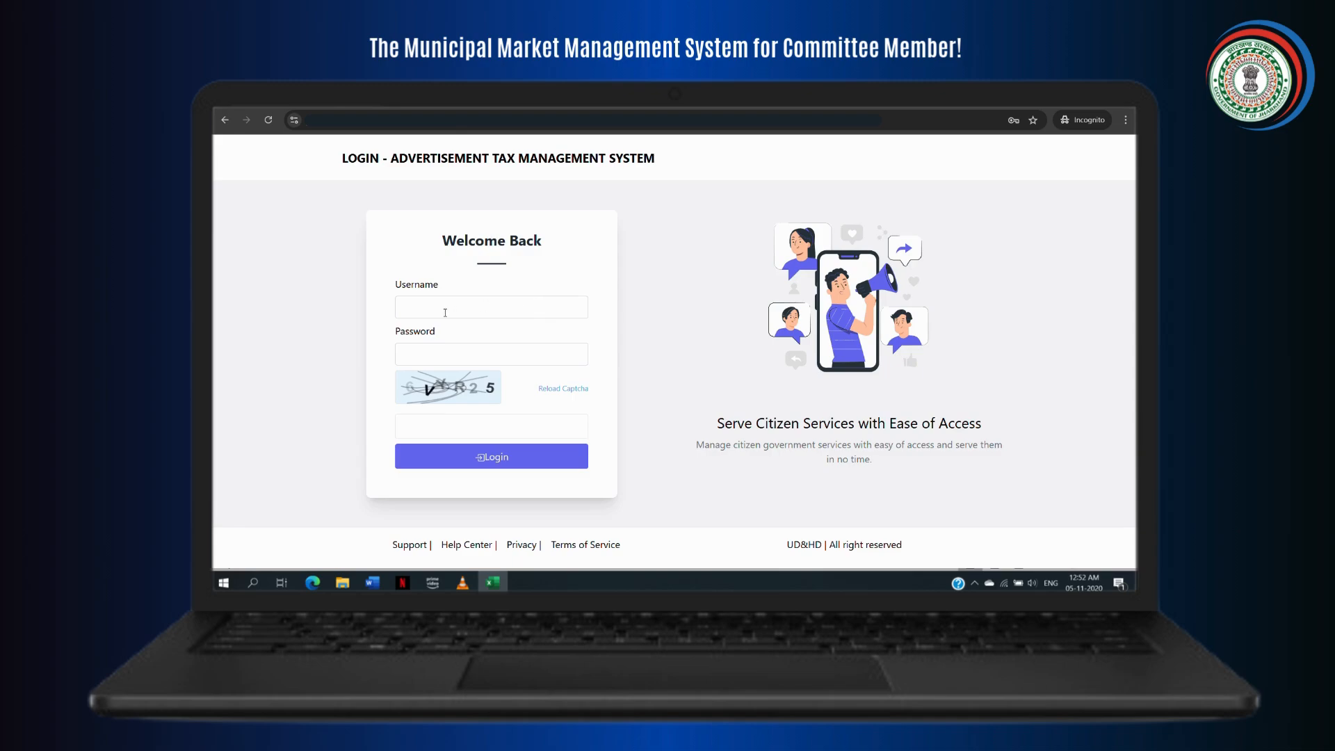
click(444, 309)
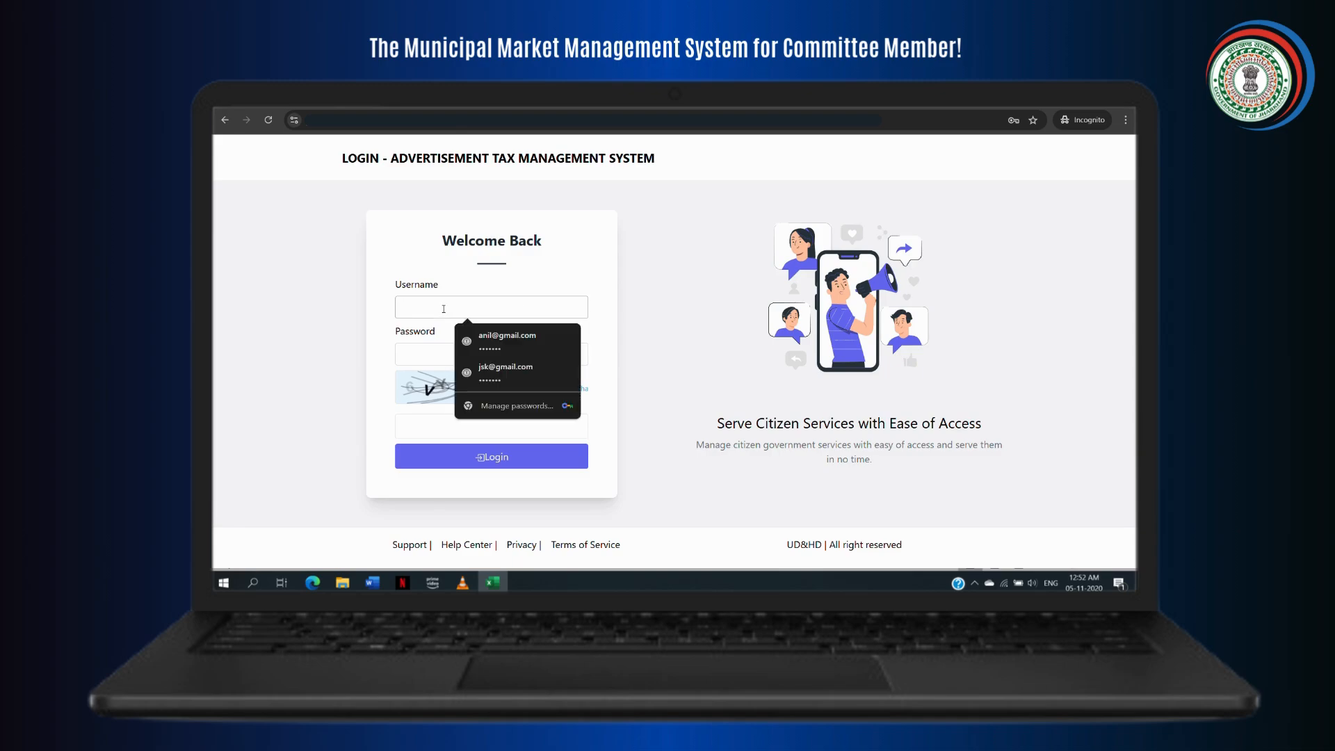
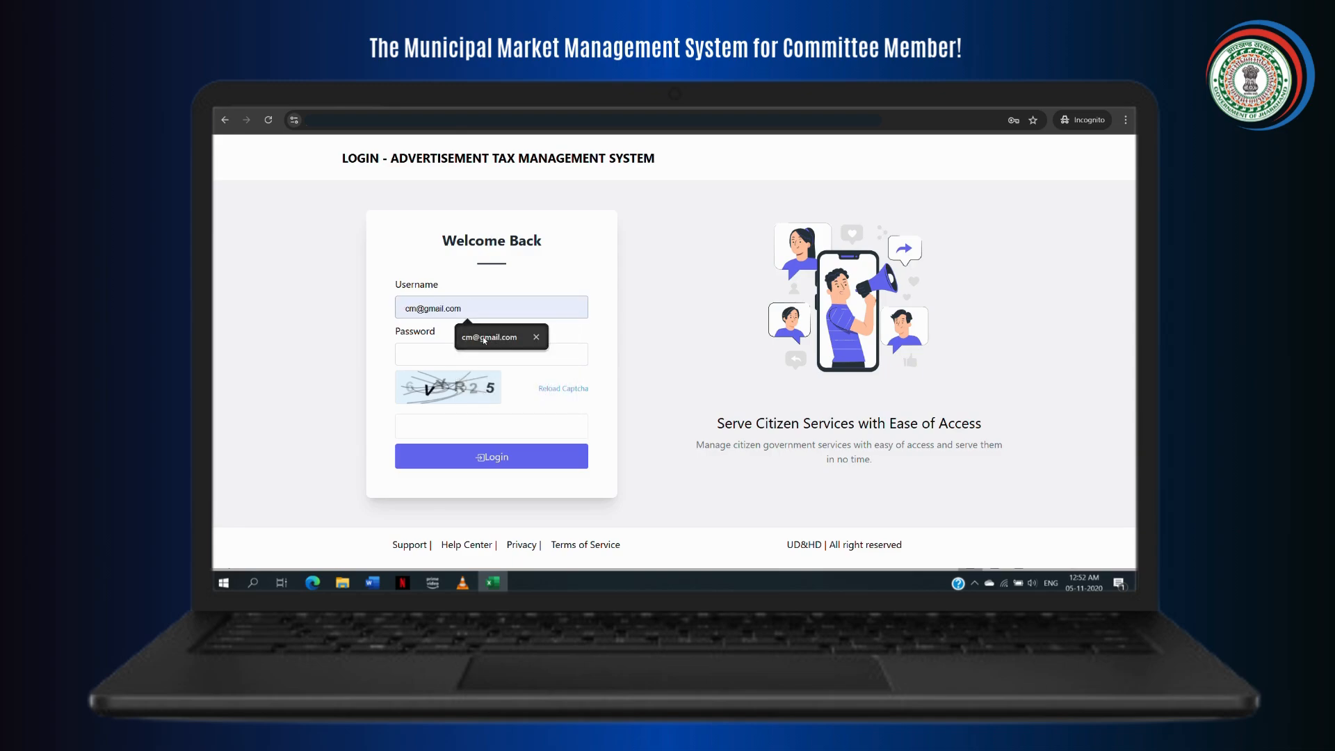
click(501, 338)
click(464, 355)
text(*******)
click(451, 428)
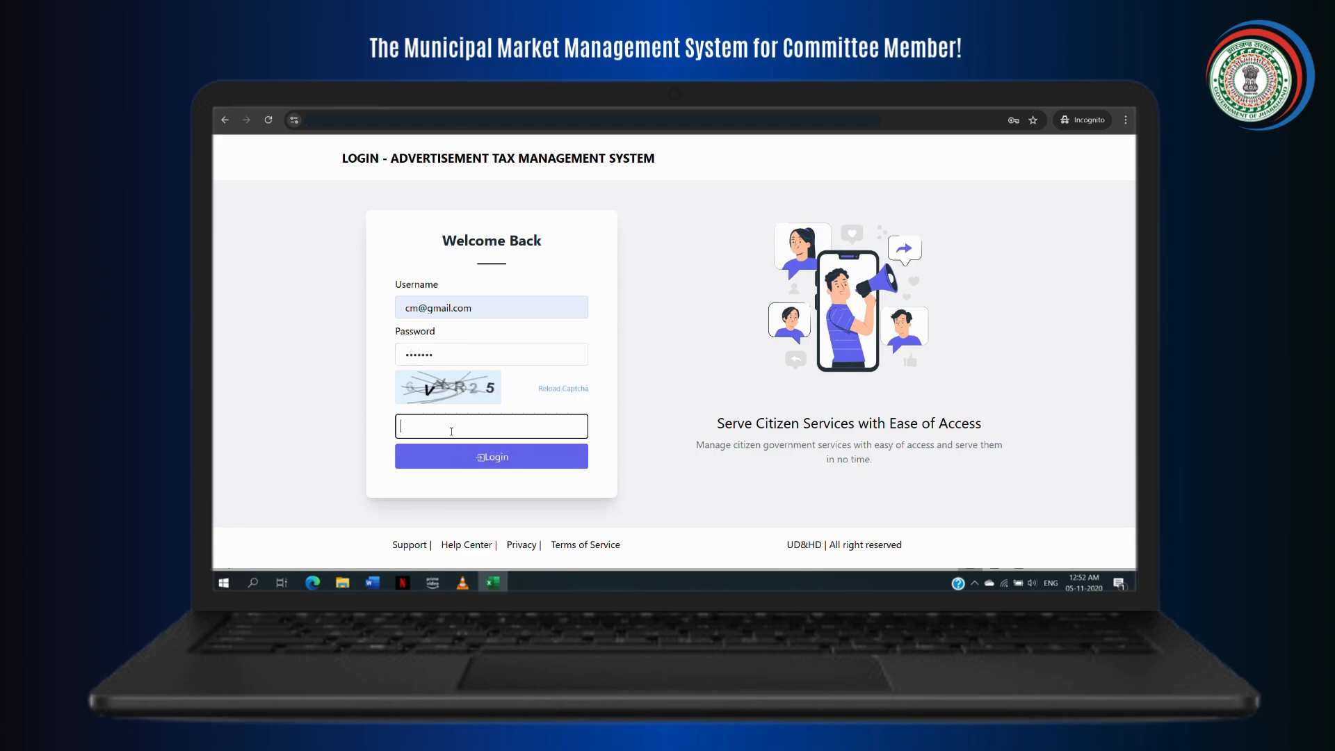
text(6VYR25)
click(511, 459)
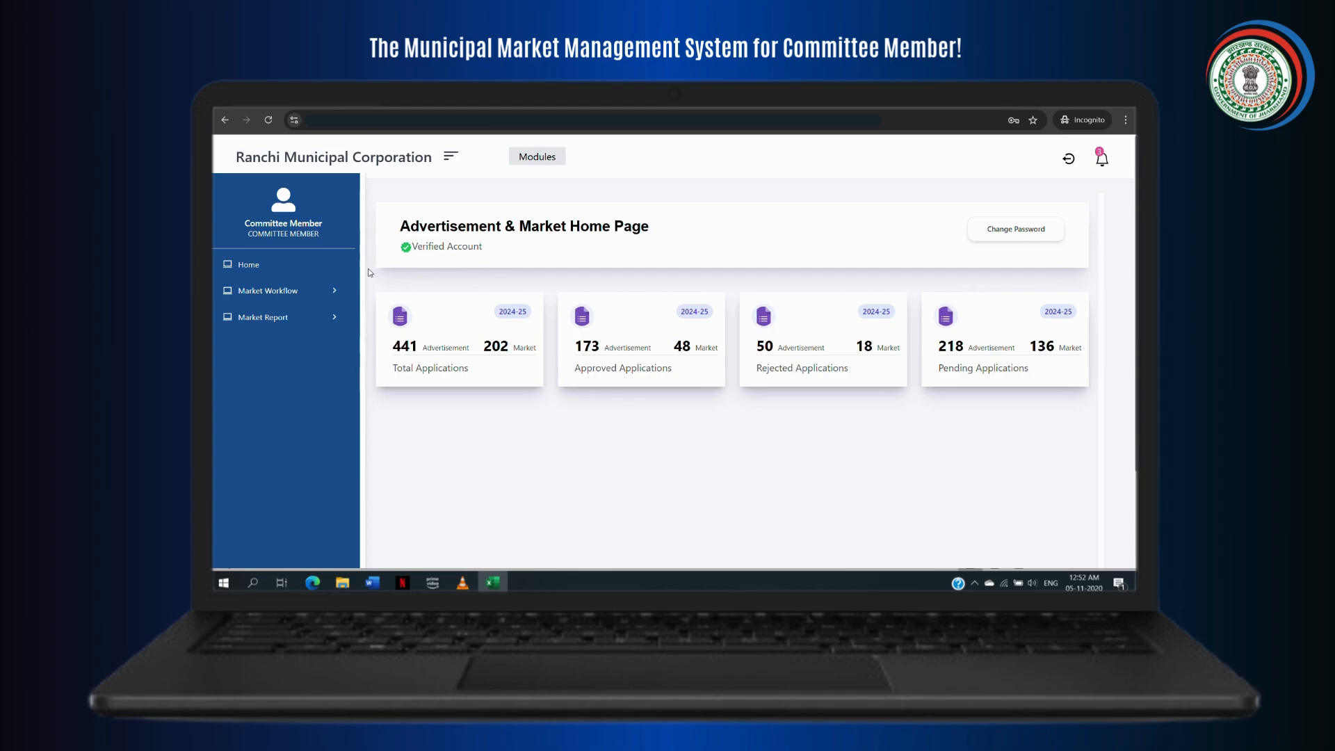
Step: Check the Hostel Outbox and BTC List, then open the pending Inbox application
click(330, 293)
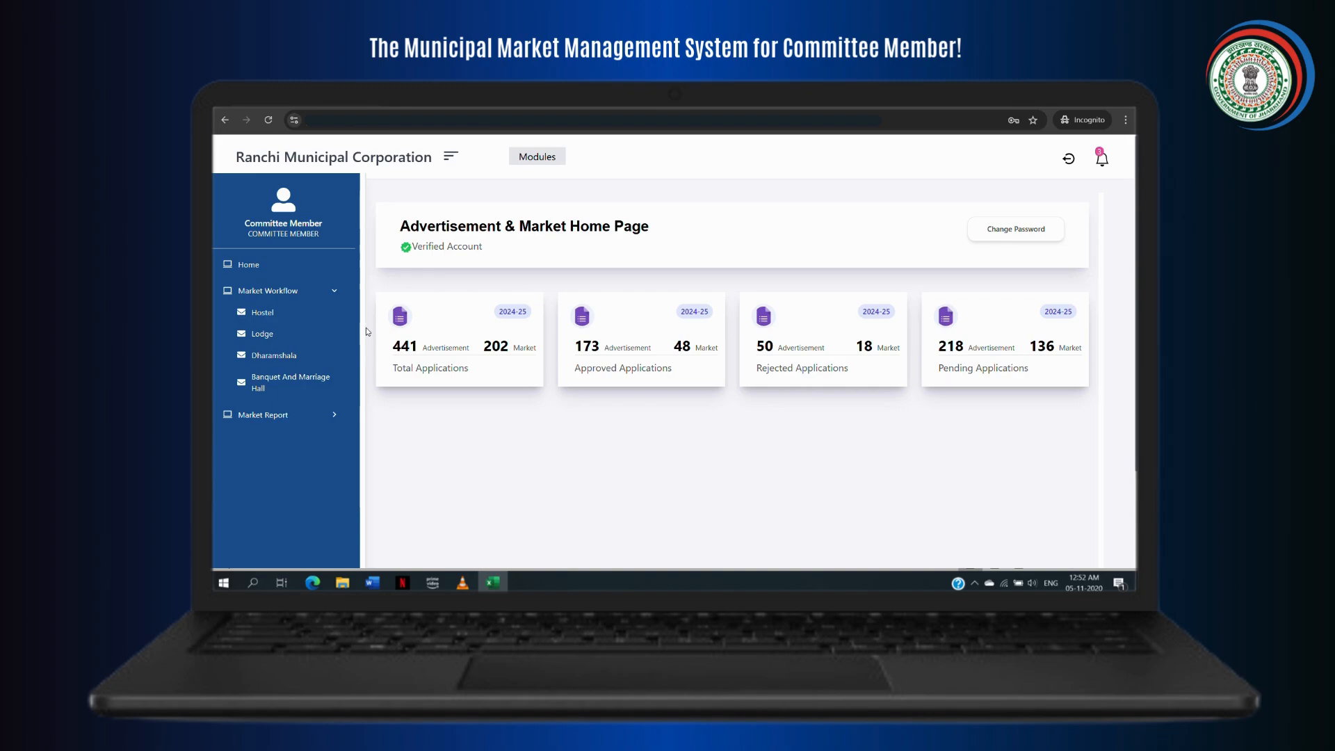
click(304, 315)
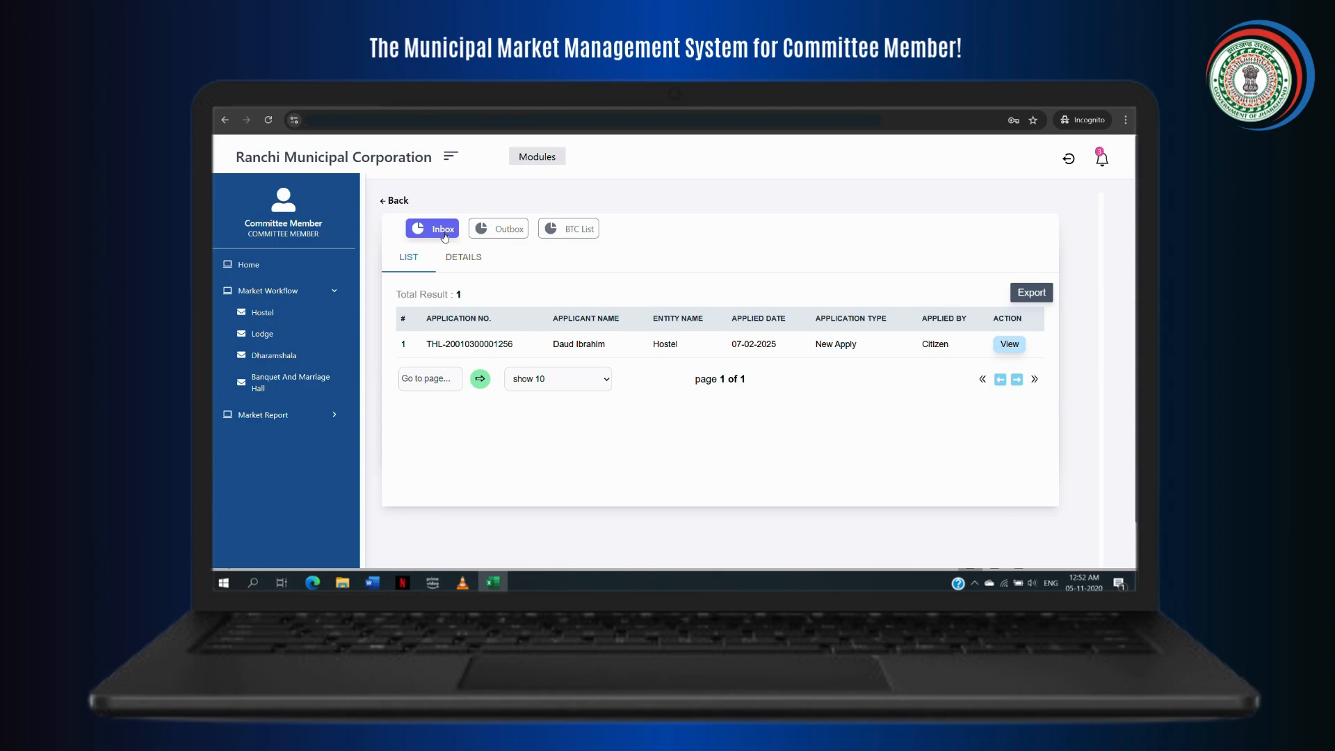
click(511, 236)
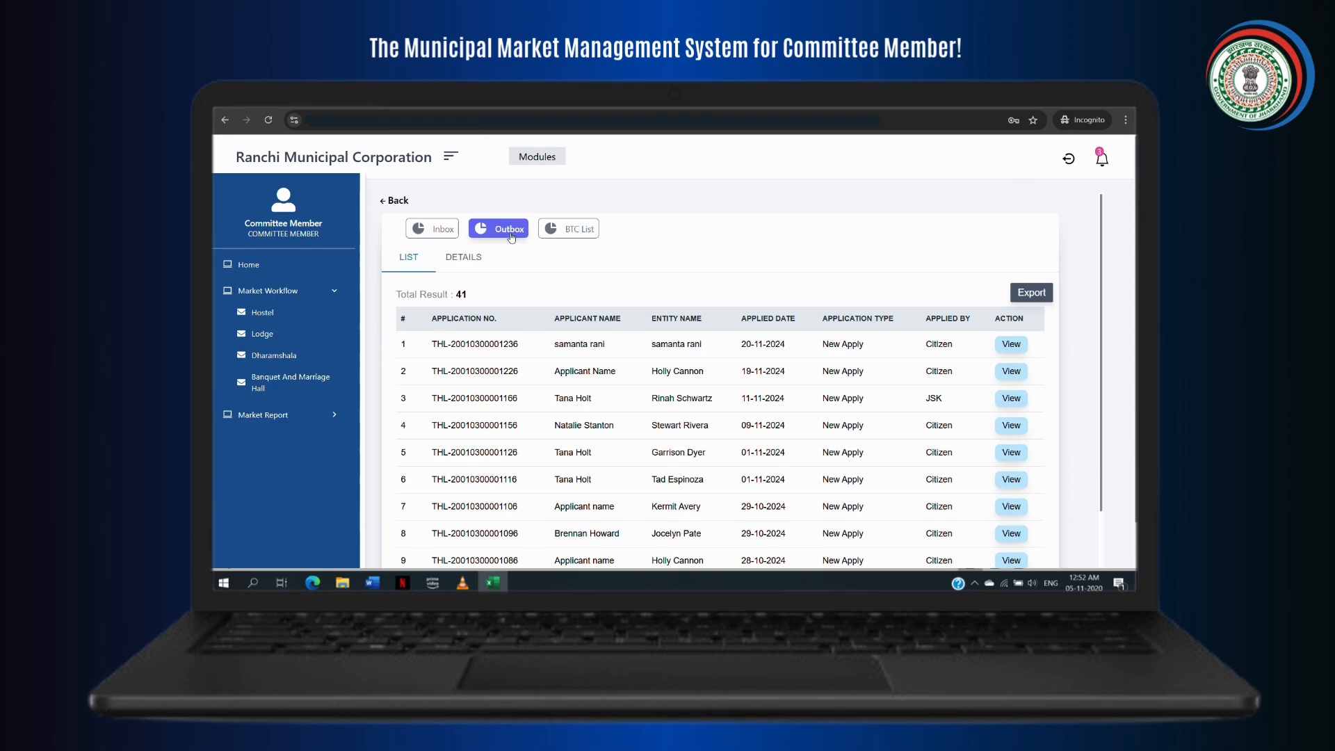
click(579, 237)
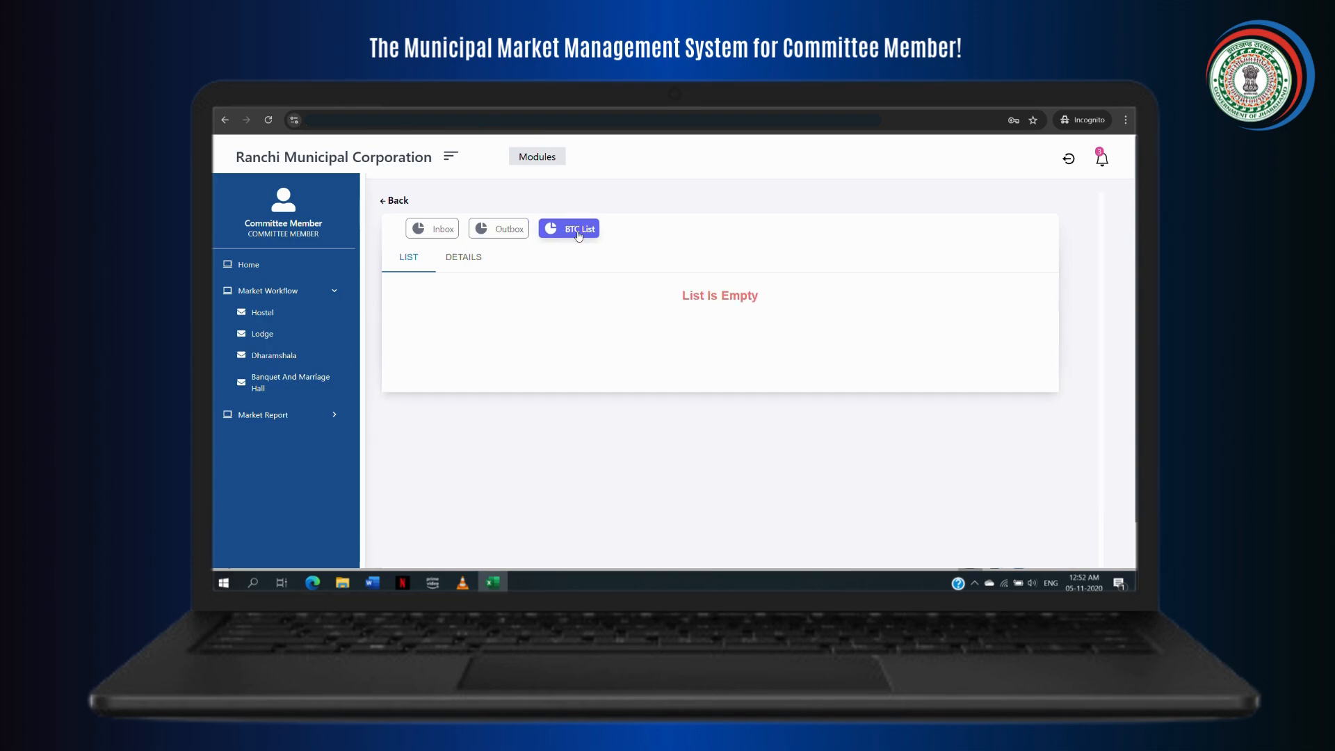
click(441, 236)
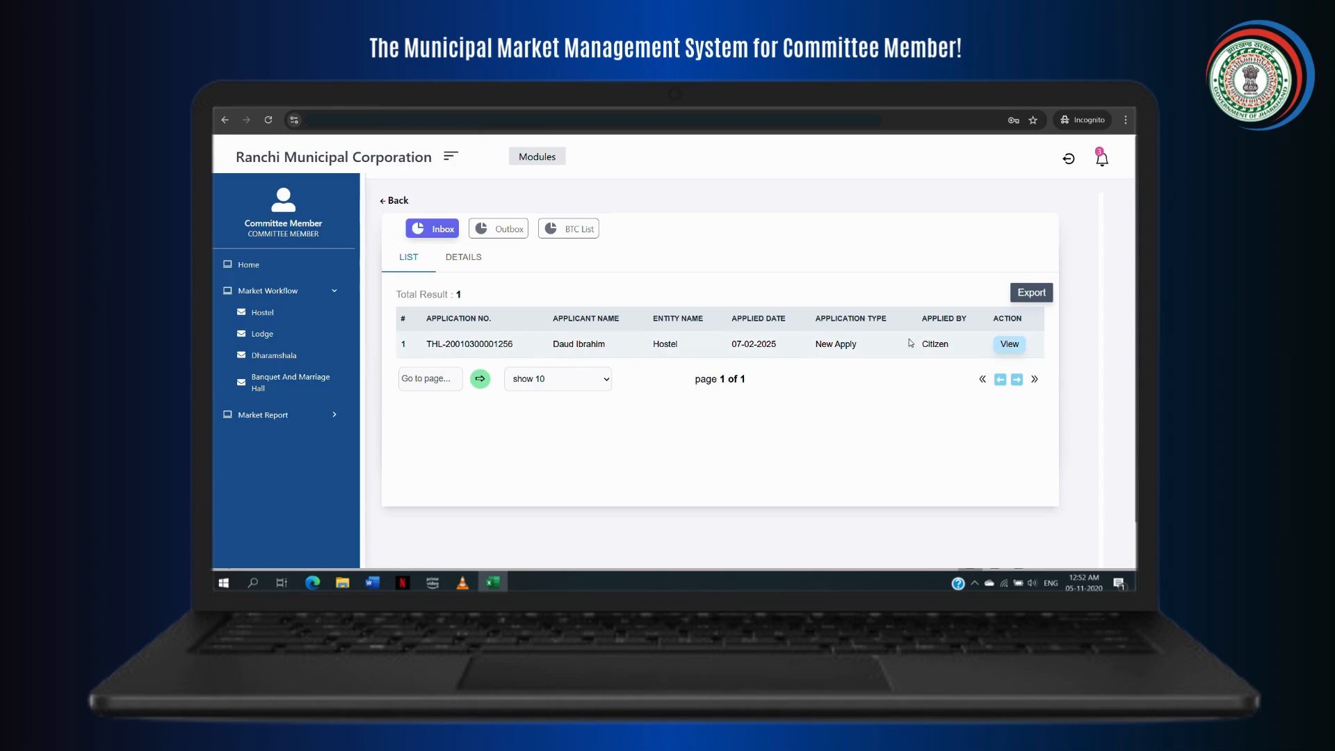
click(1008, 346)
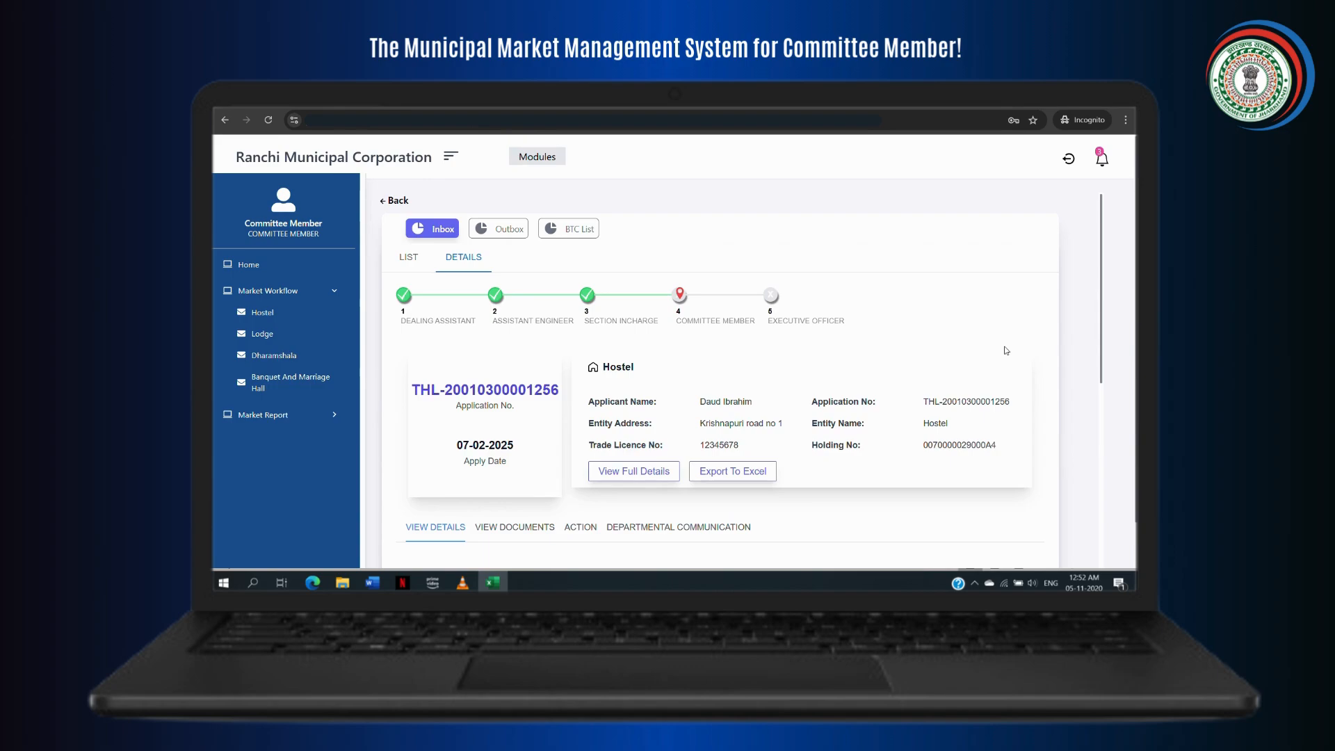
scroll(690, 355, down, 8)
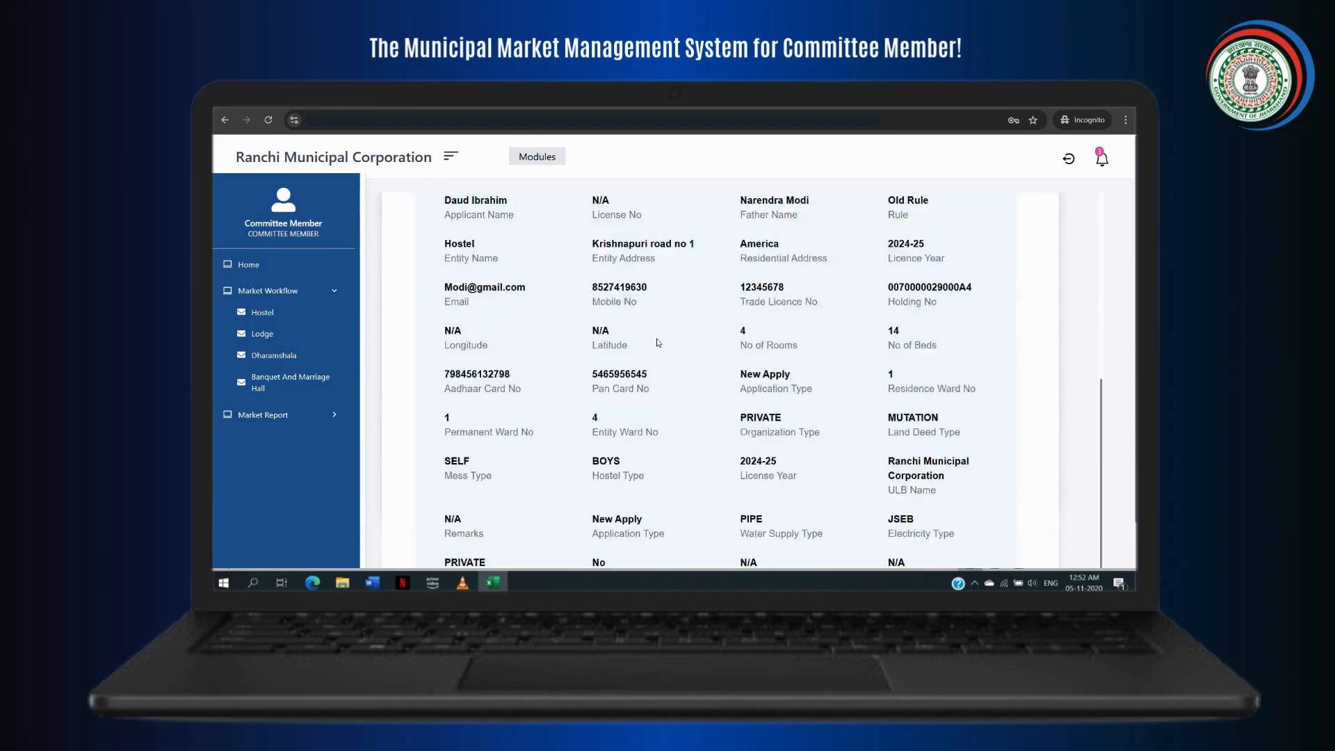
scroll(658, 343, up, 3)
scroll(658, 342, up, 2)
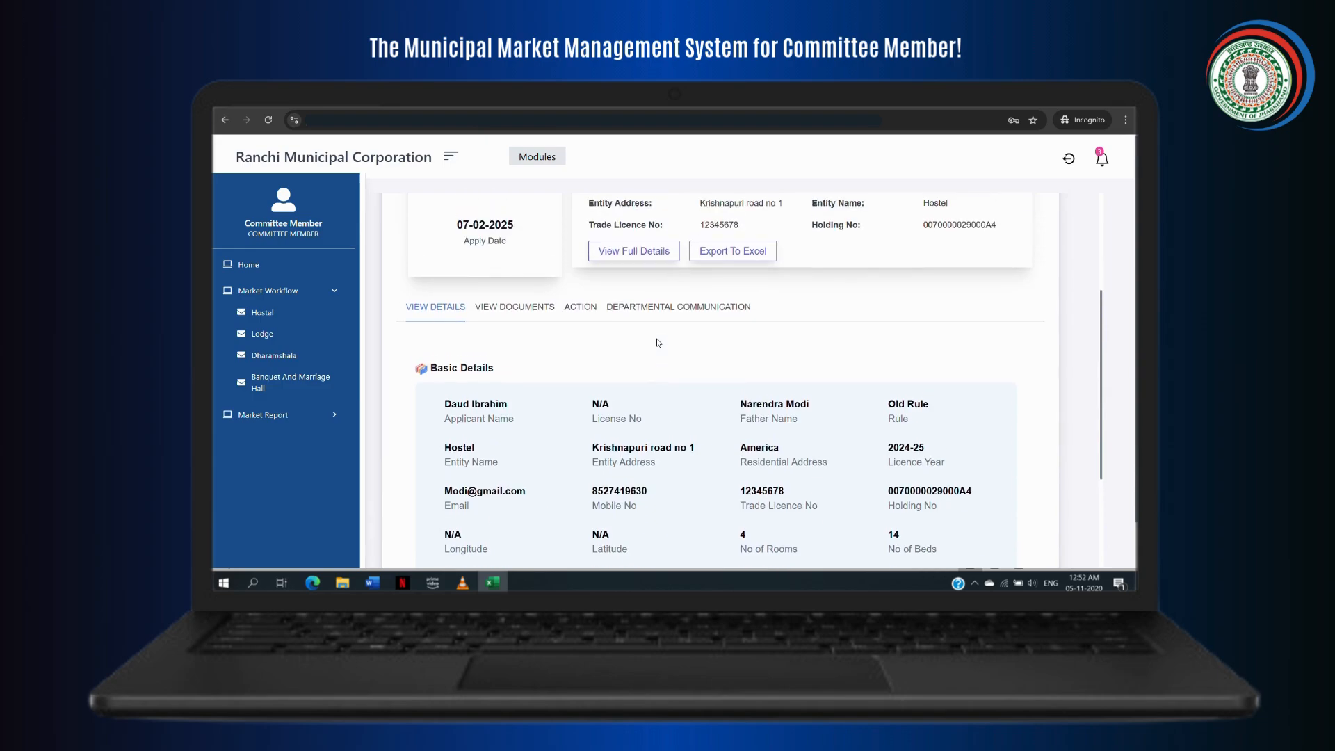
click(513, 308)
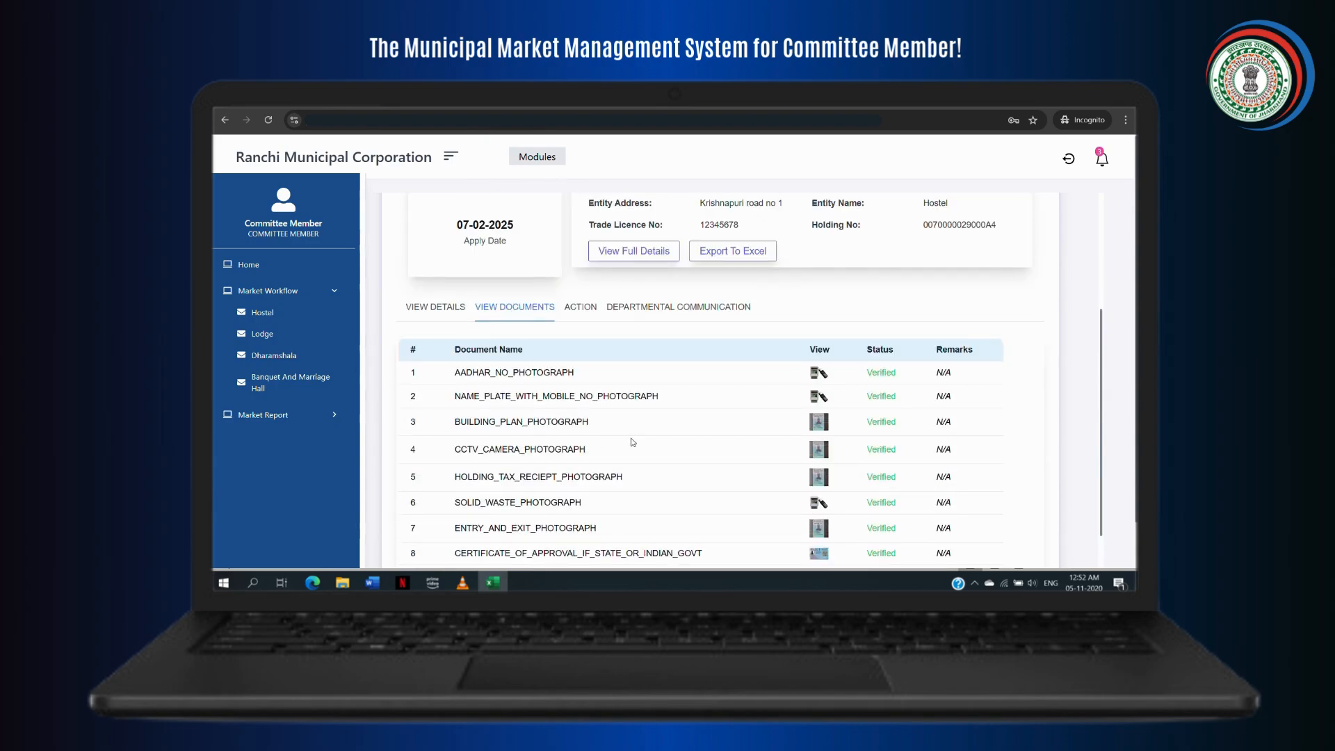
scroll(706, 440, down, 2)
scroll(706, 440, up, 2)
scroll(705, 440, up, 1)
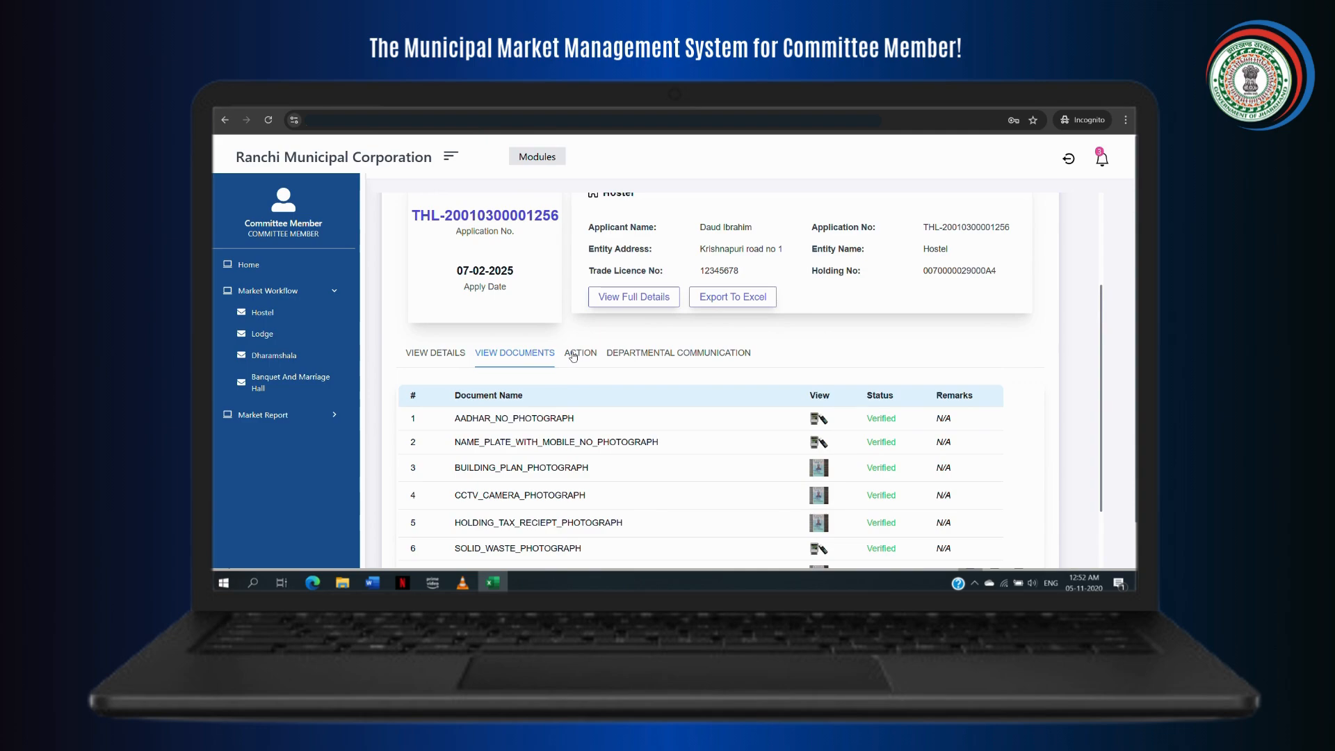
click(573, 355)
Step: Send the comment 'verify' on the hostel application and forward it onward
click(502, 471)
text(ve)
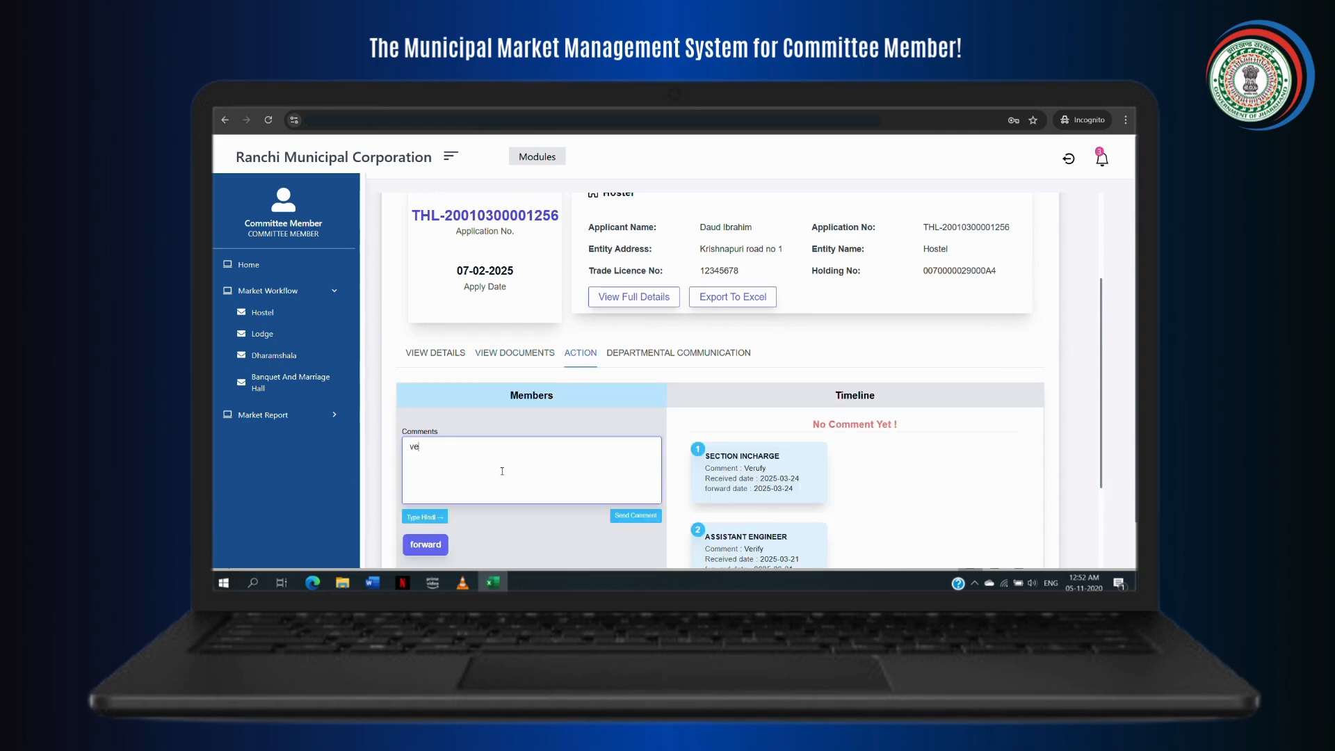
text(rify)
click(636, 515)
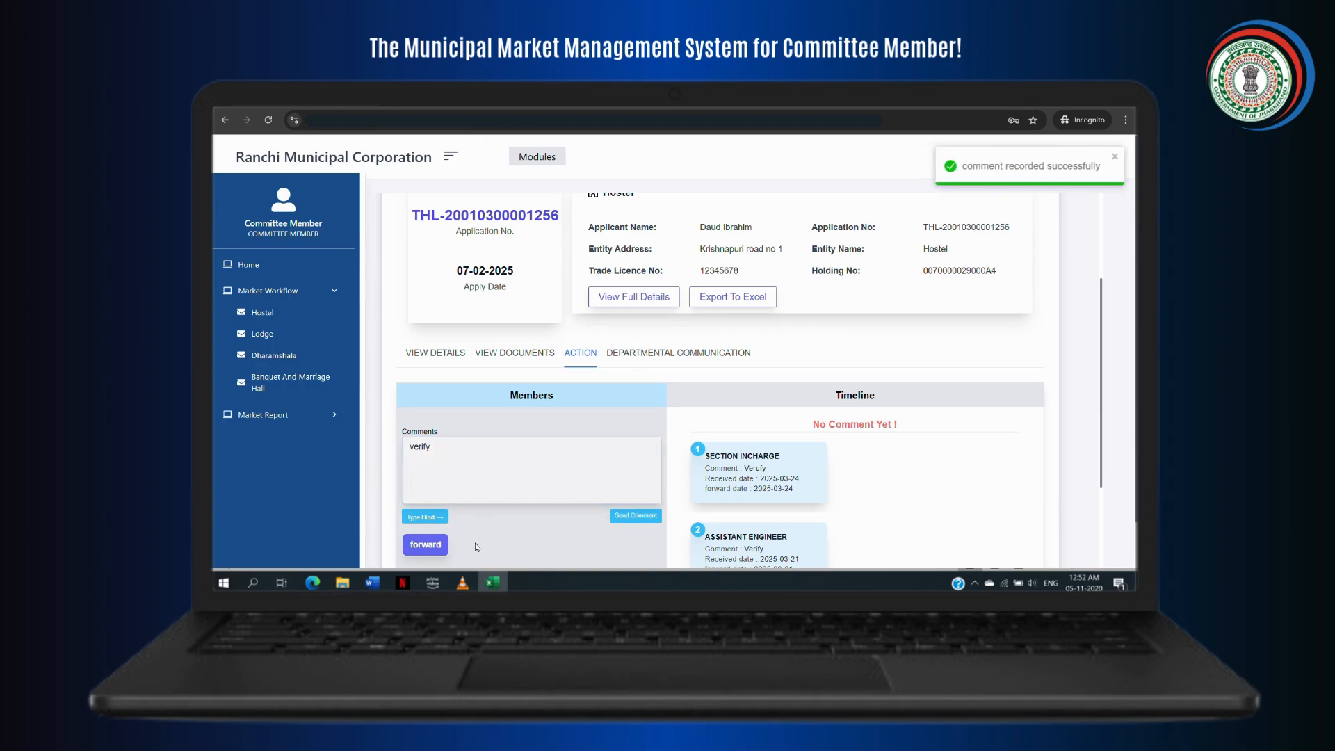
click(440, 546)
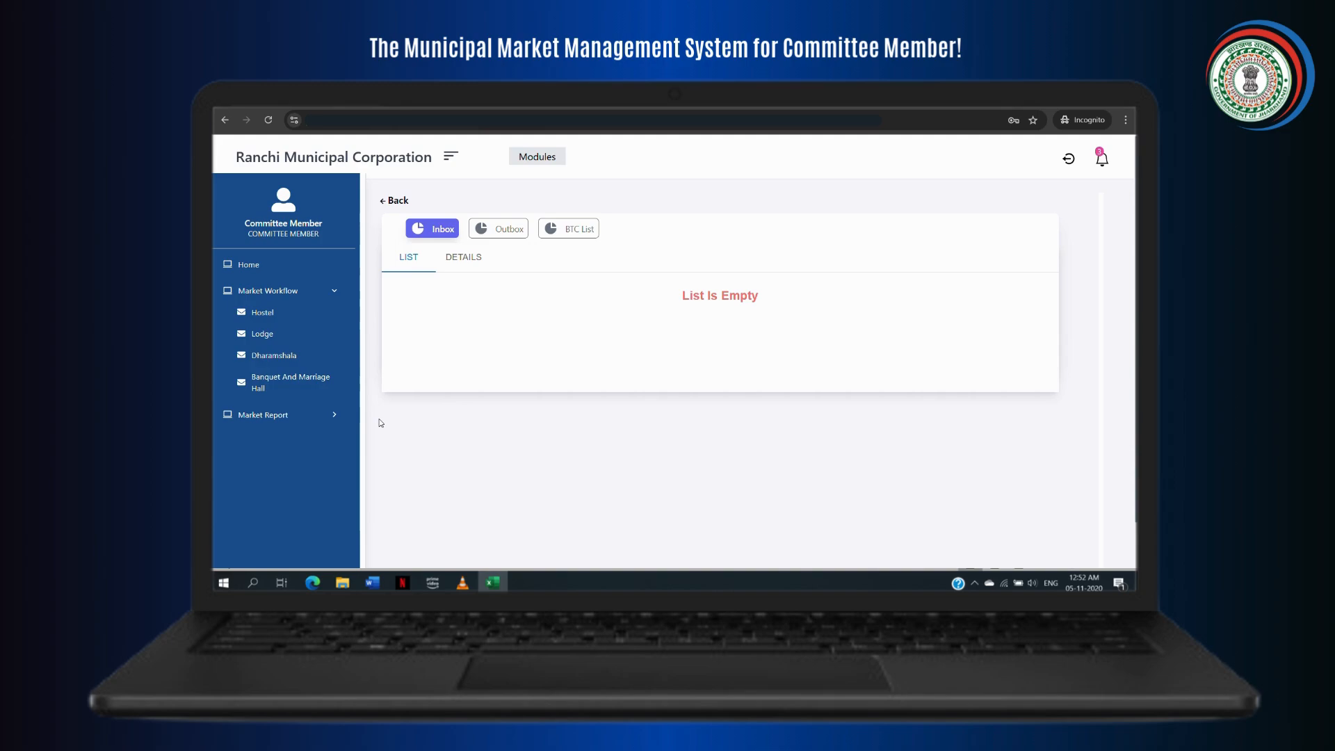
click(331, 415)
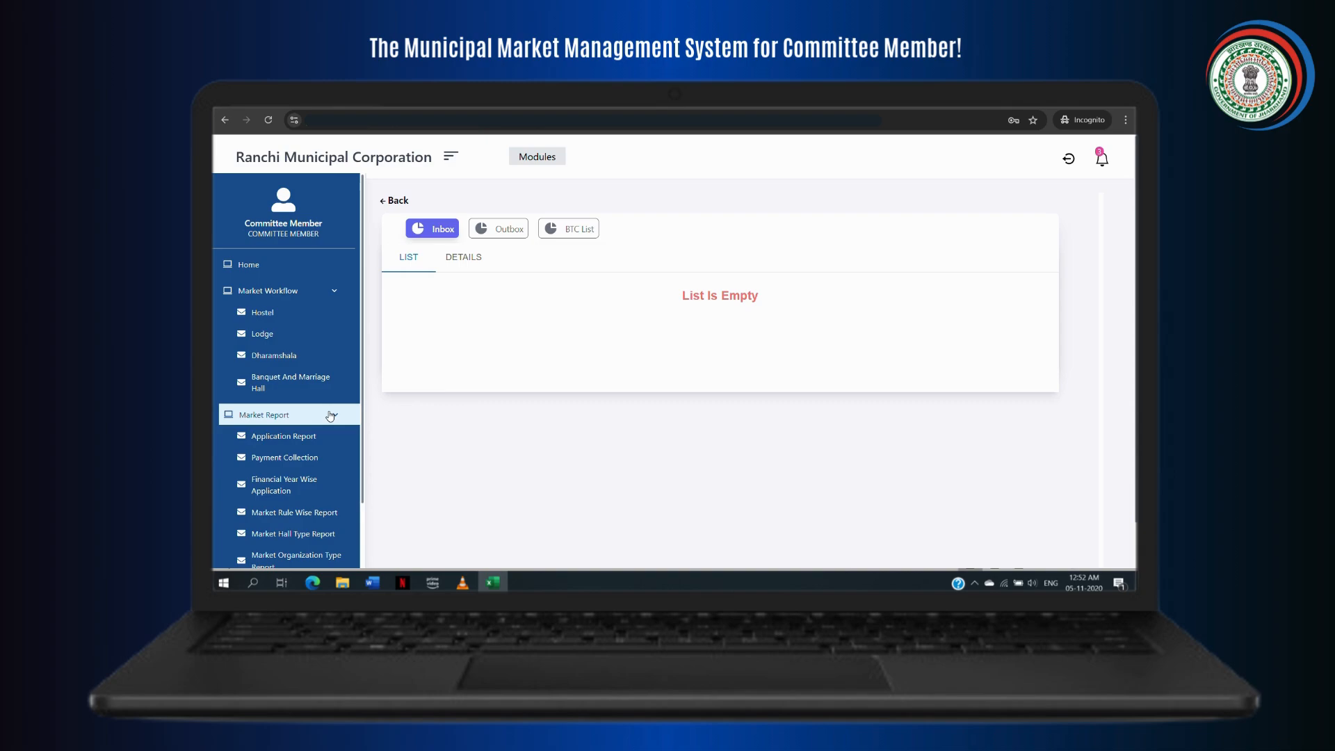
Step: Scroll through the Market Report items and open the Application Report
scroll(348, 418, down, 2)
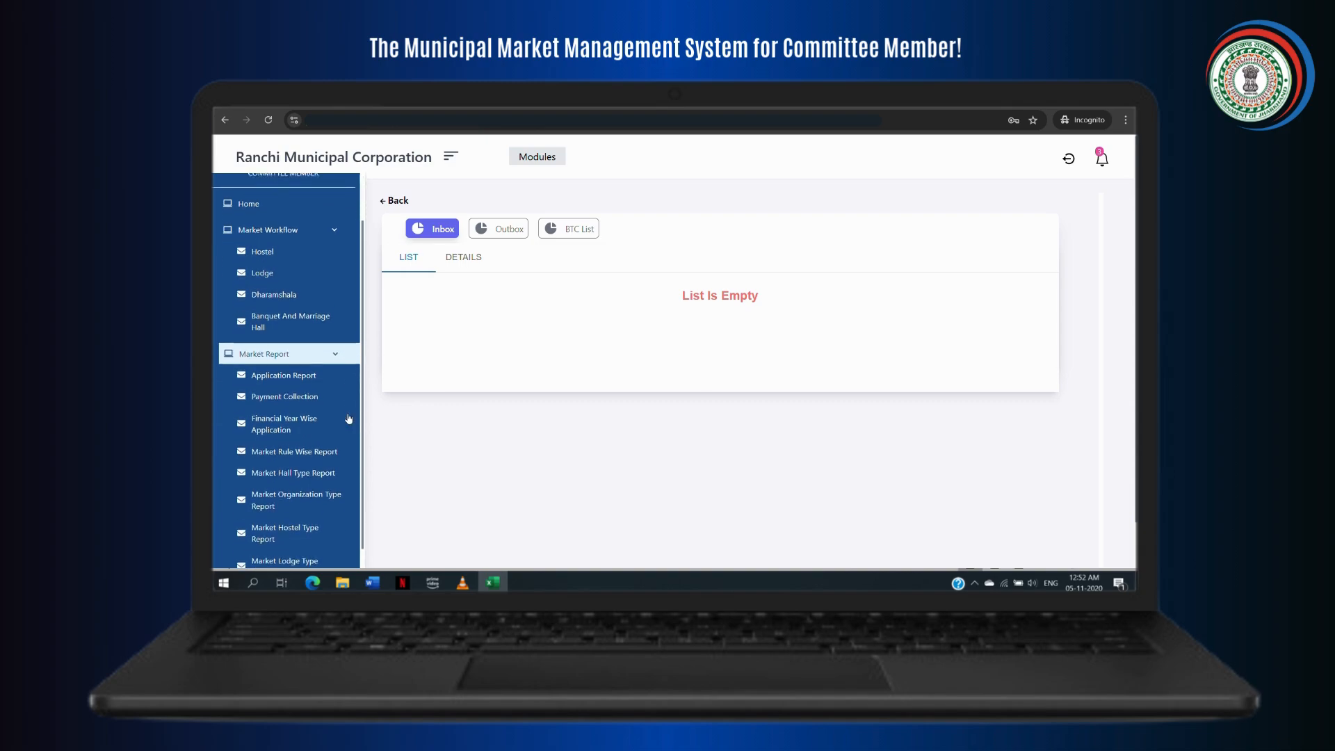
scroll(351, 376, down, 1)
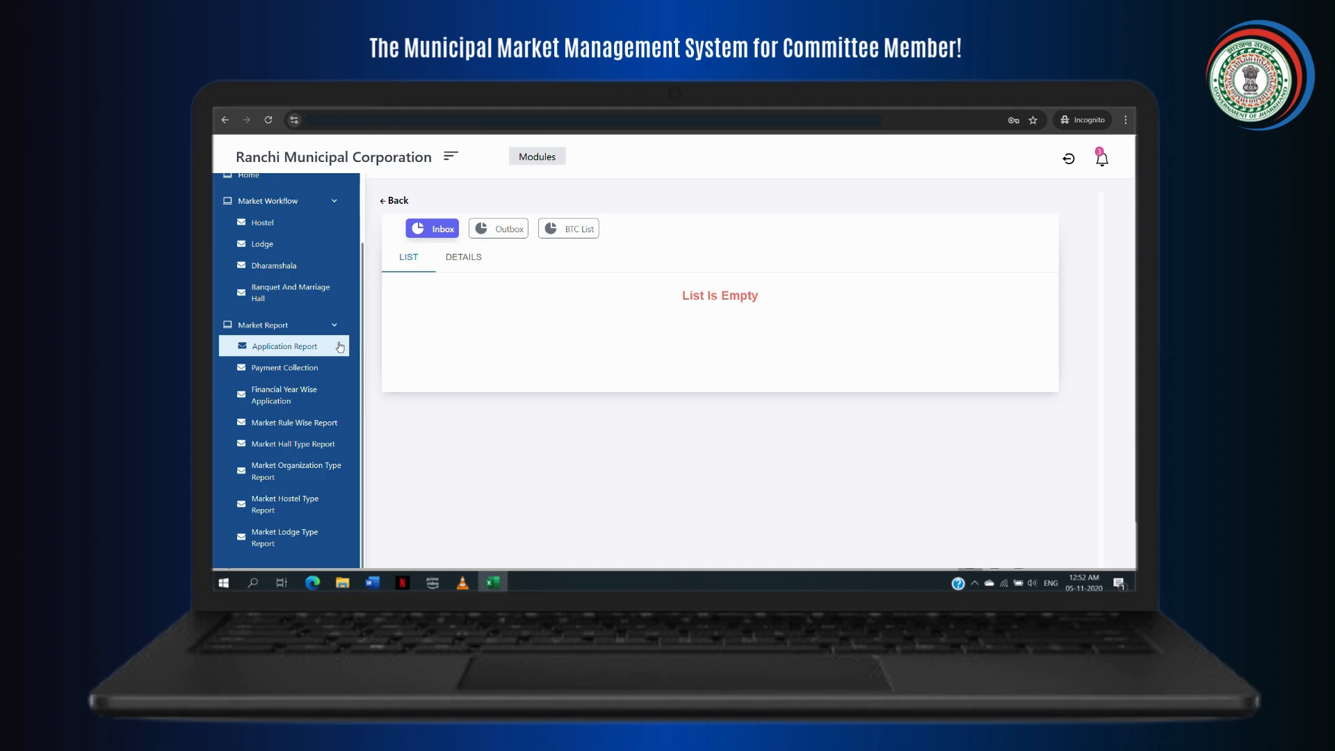
click(340, 346)
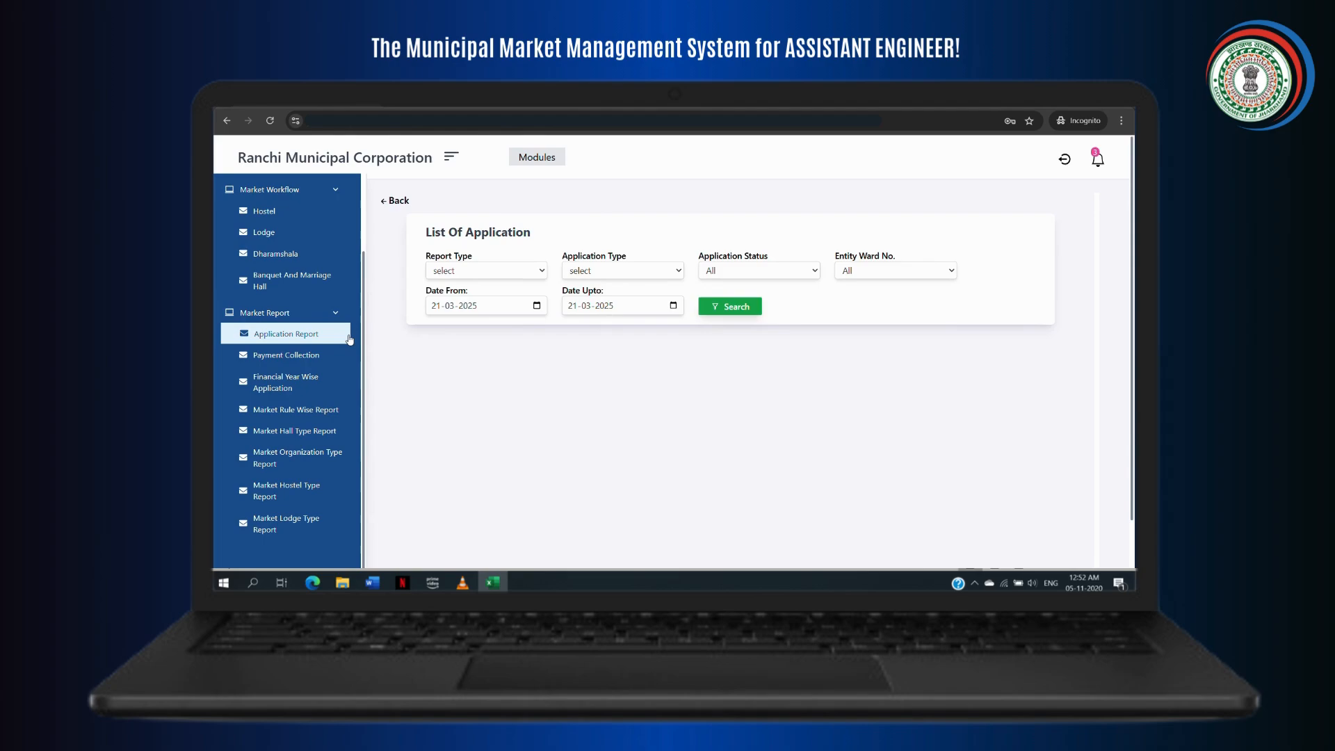
Step: Search the Application Report for Lodge, New Applied applications starting January 2023
click(517, 273)
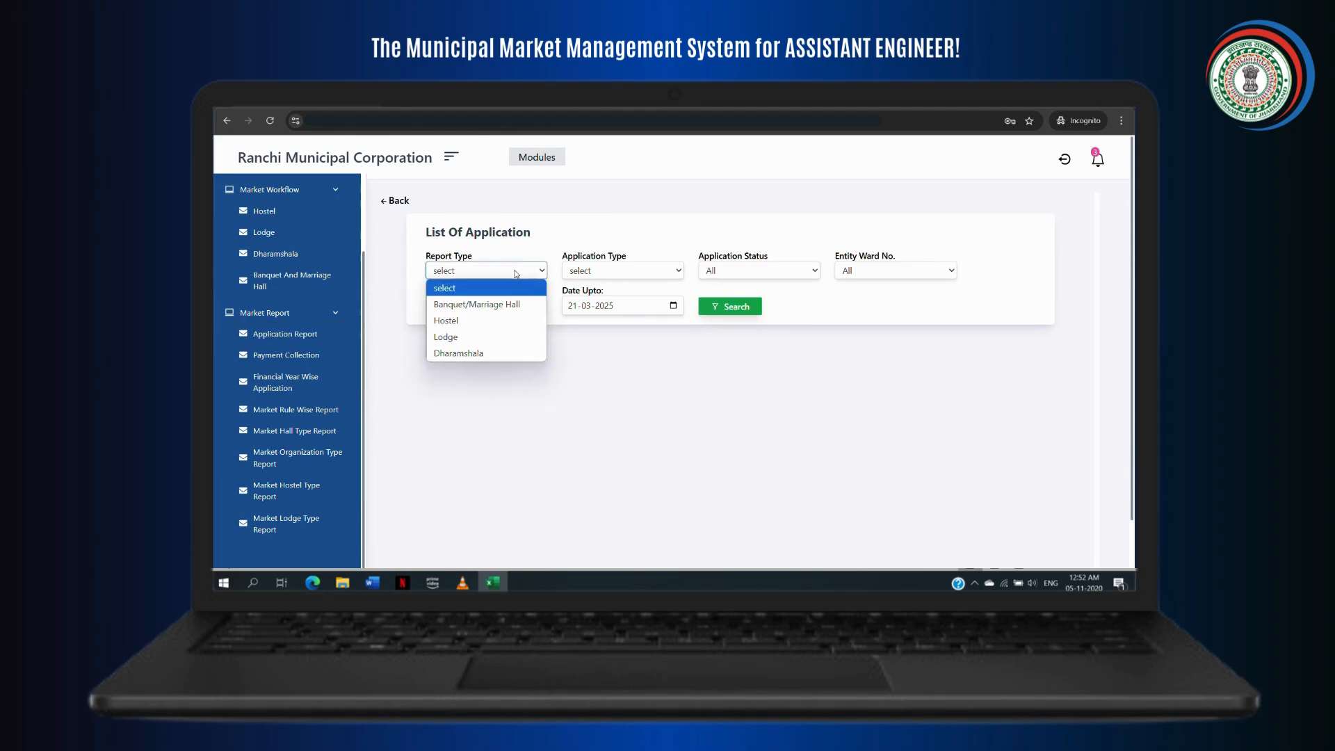
click(489, 335)
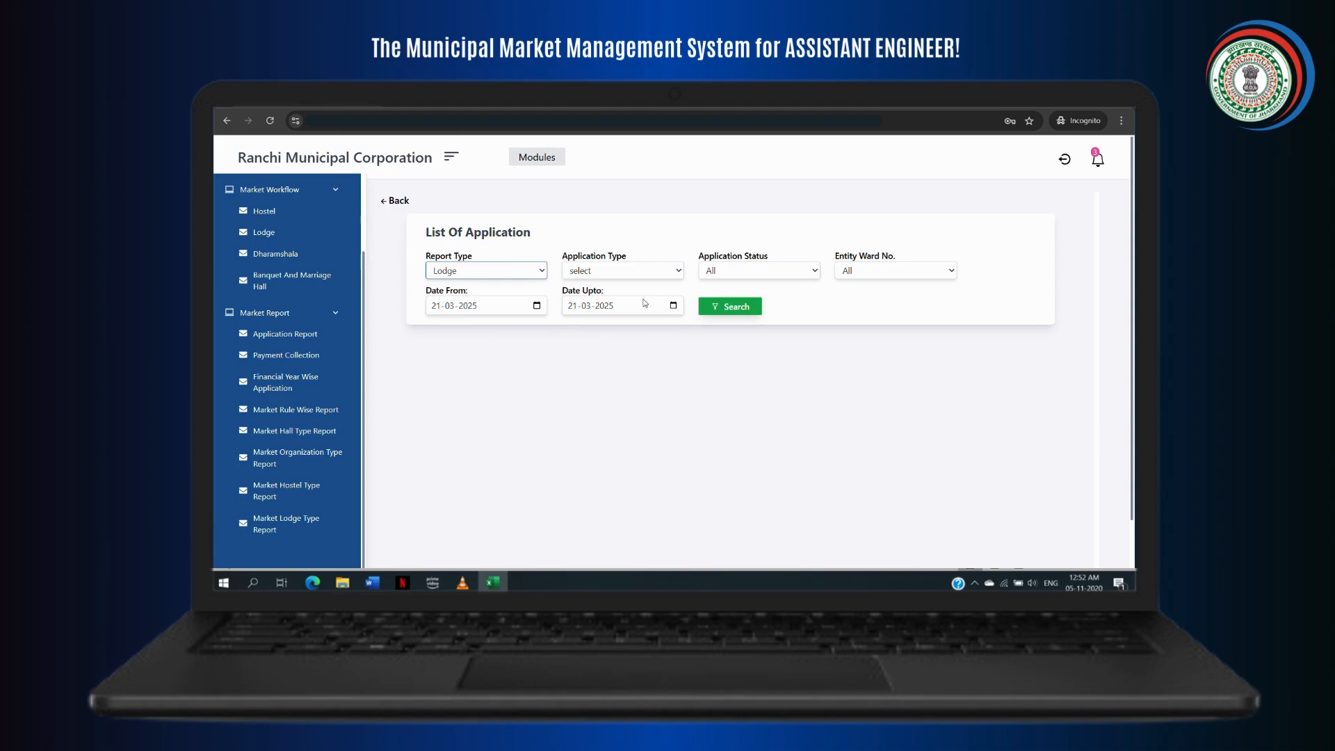
click(643, 272)
click(623, 308)
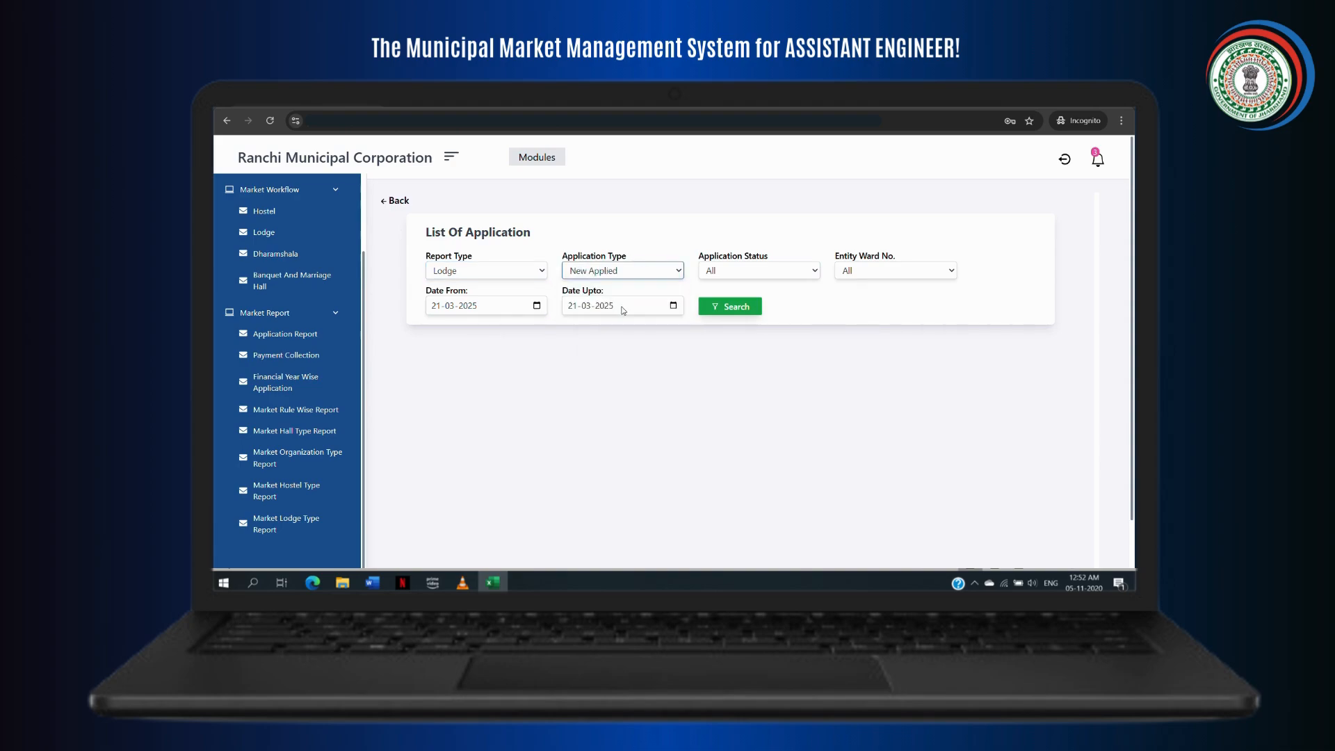
click(541, 305)
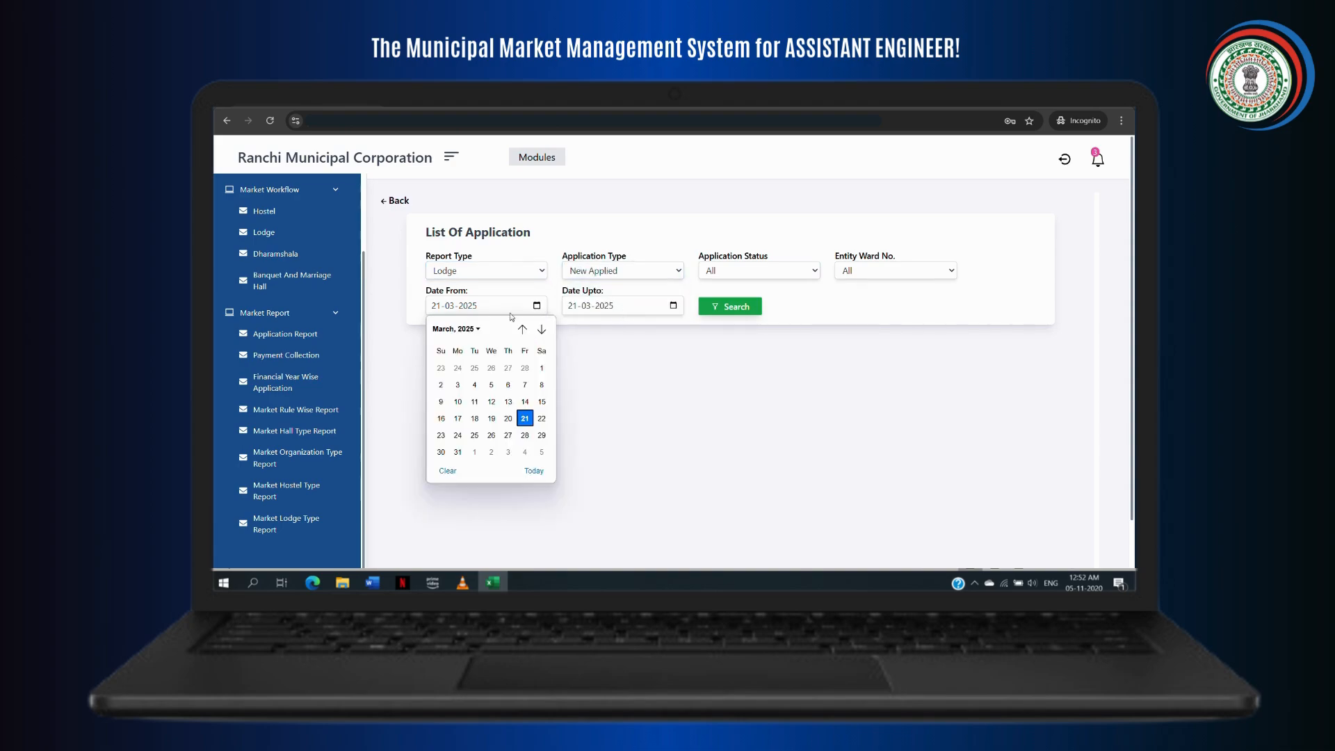
click(480, 330)
scroll(460, 351, up, 2)
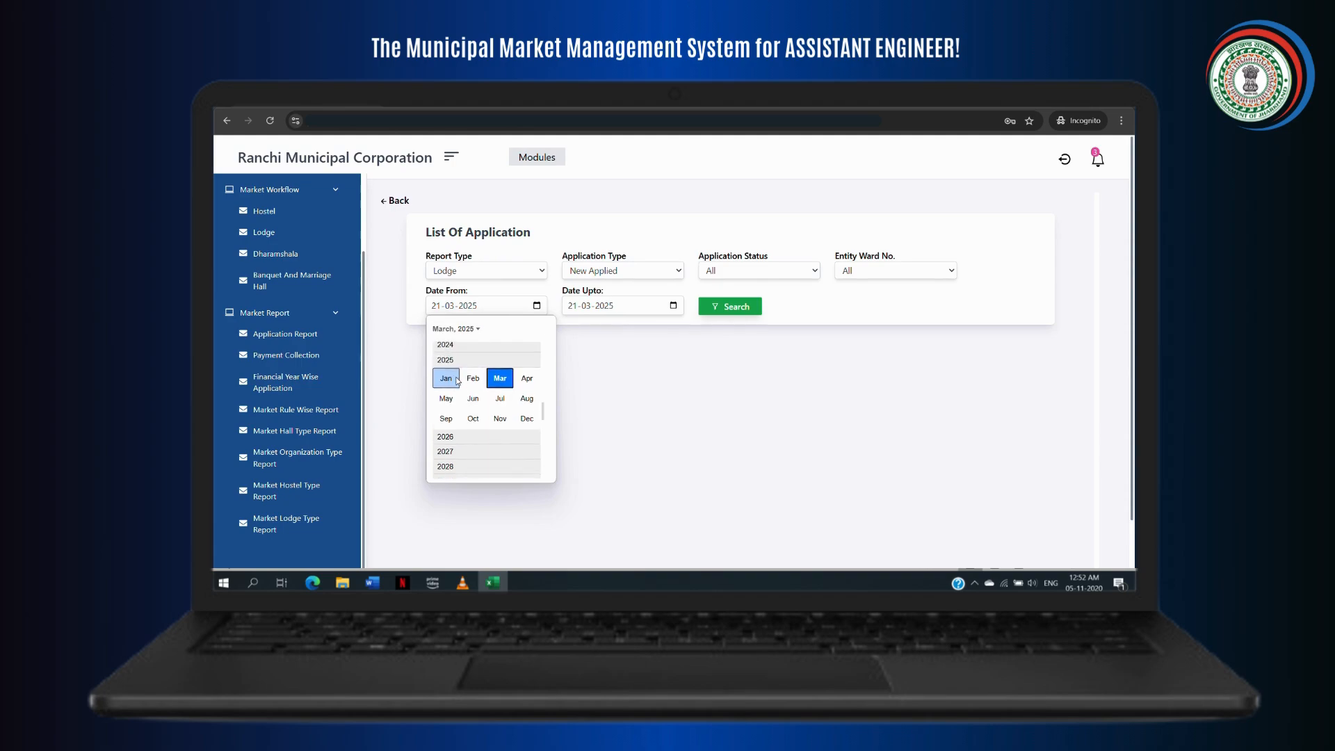
click(459, 347)
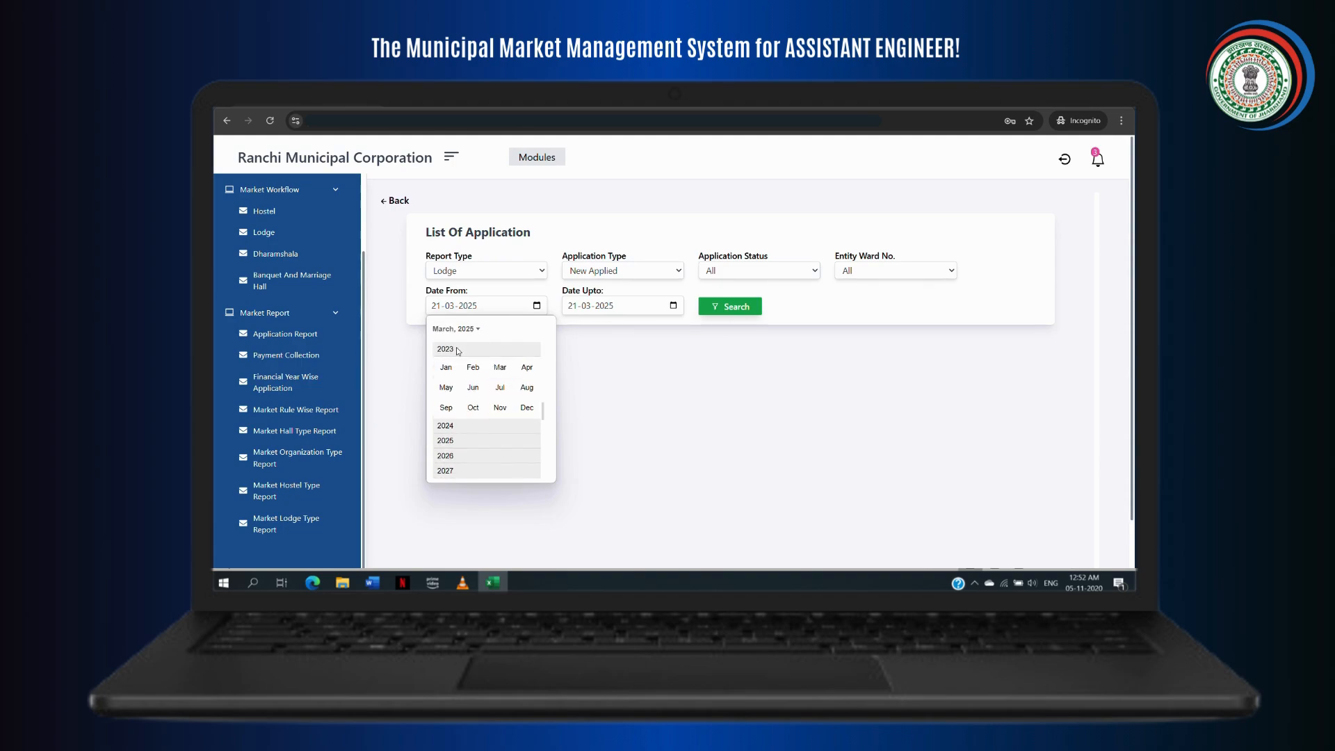
click(447, 363)
click(730, 306)
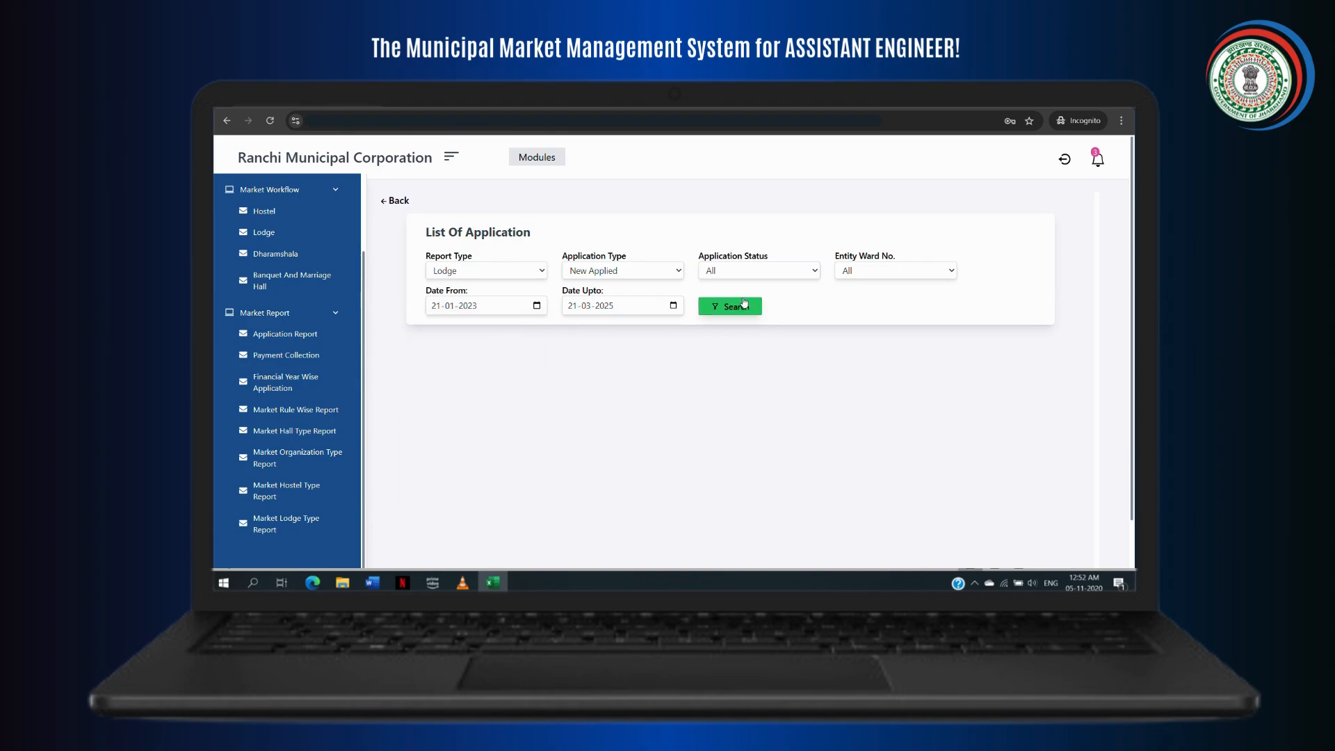
Step: Review the 14 Lodge results and open the Payment Collection report
scroll(725, 439, down, 3)
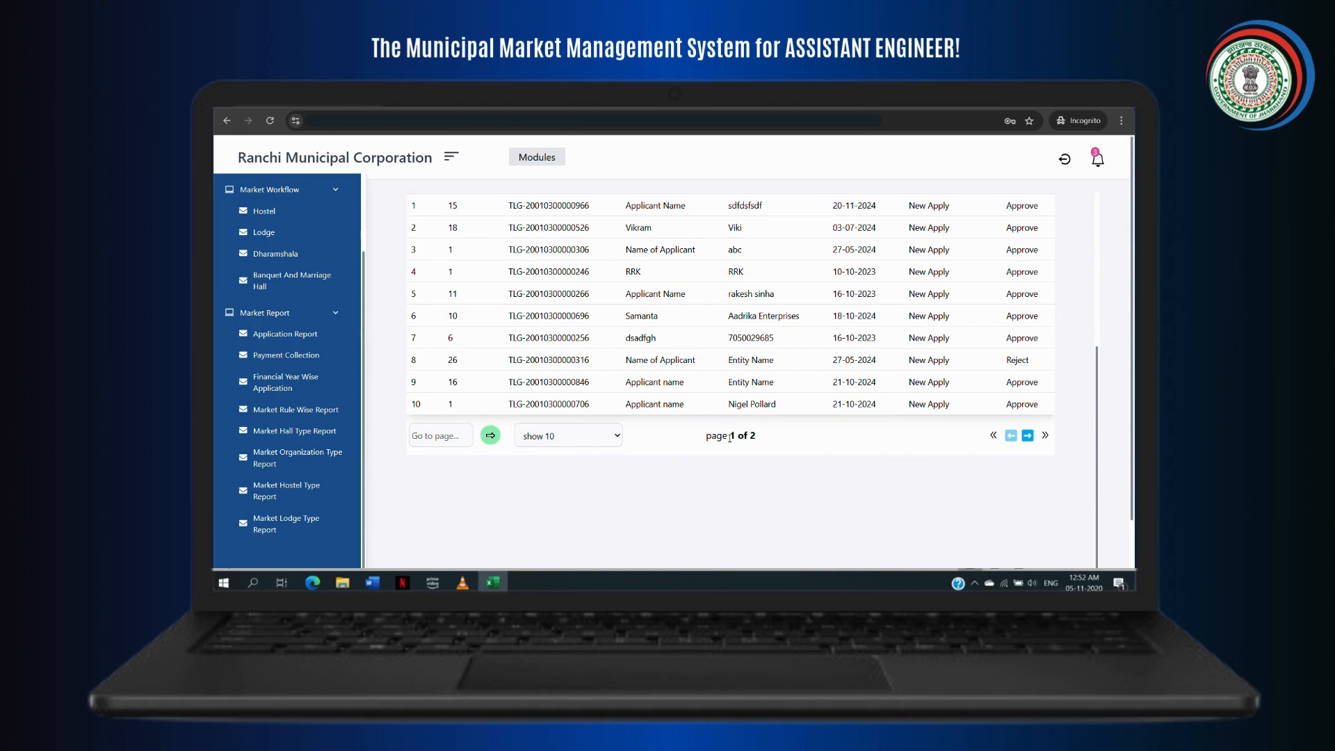
scroll(730, 436, up, 4)
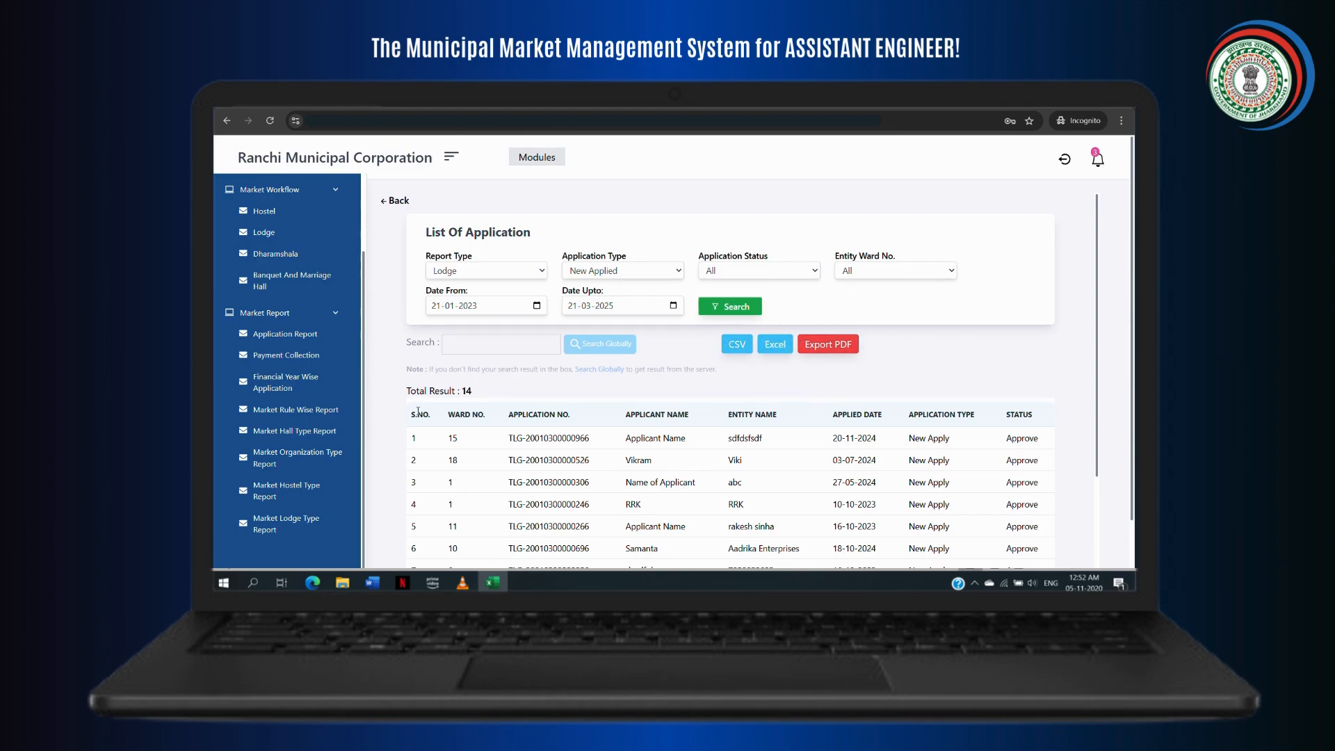
click(307, 362)
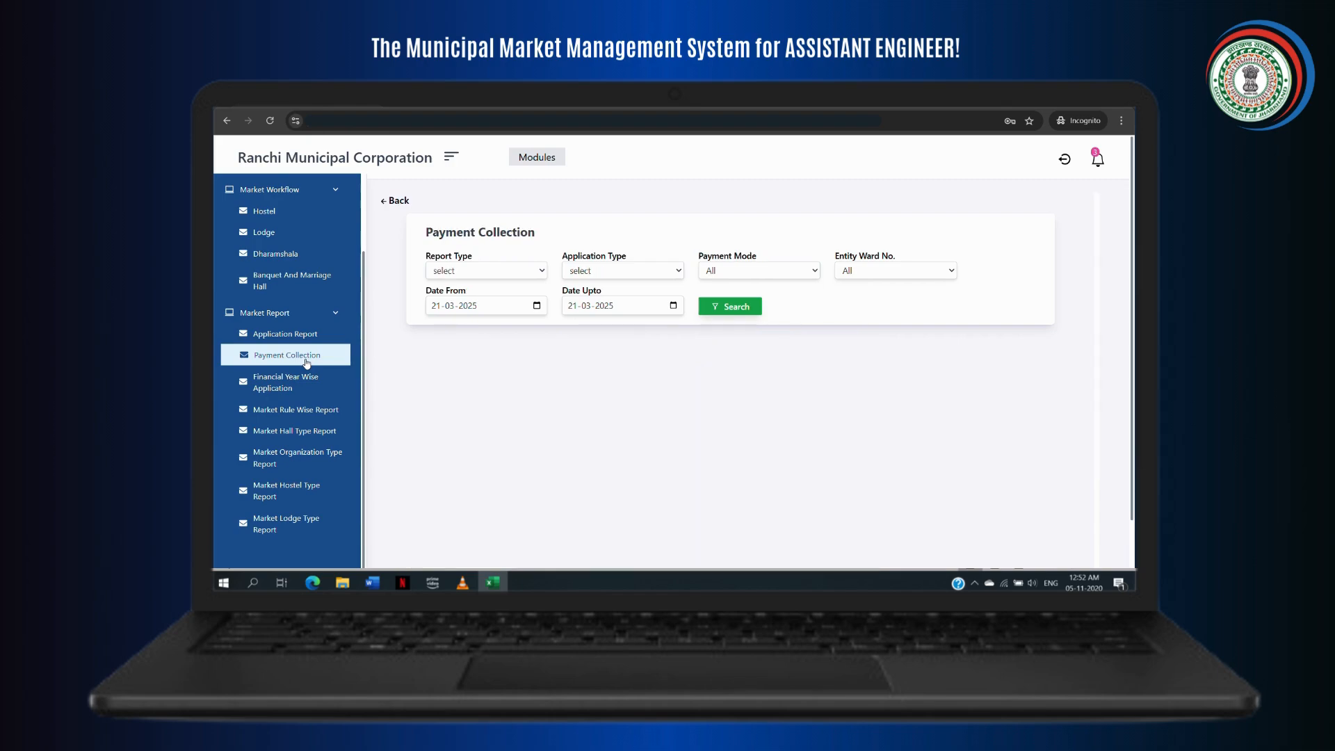
Step: Search Payment Collection for Lodge, New Applied payments from 21-01-2023
click(540, 273)
click(512, 339)
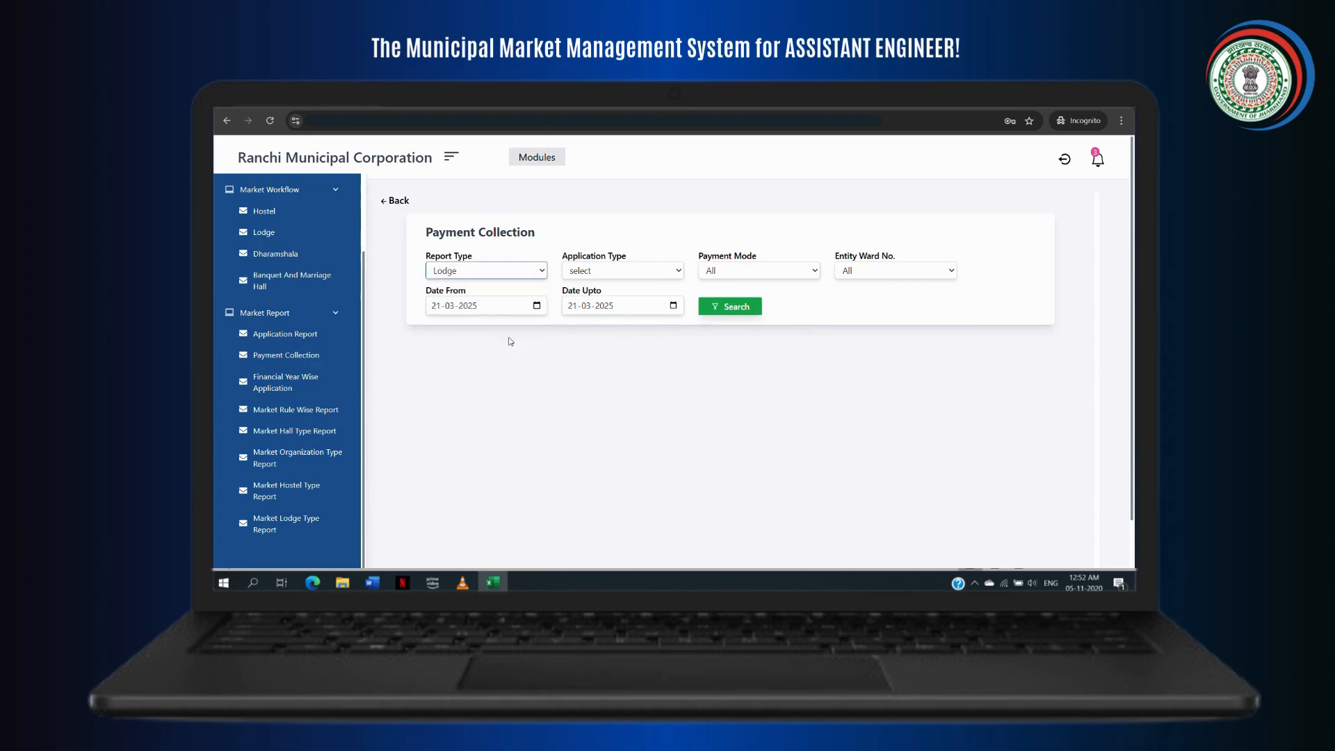
click(664, 275)
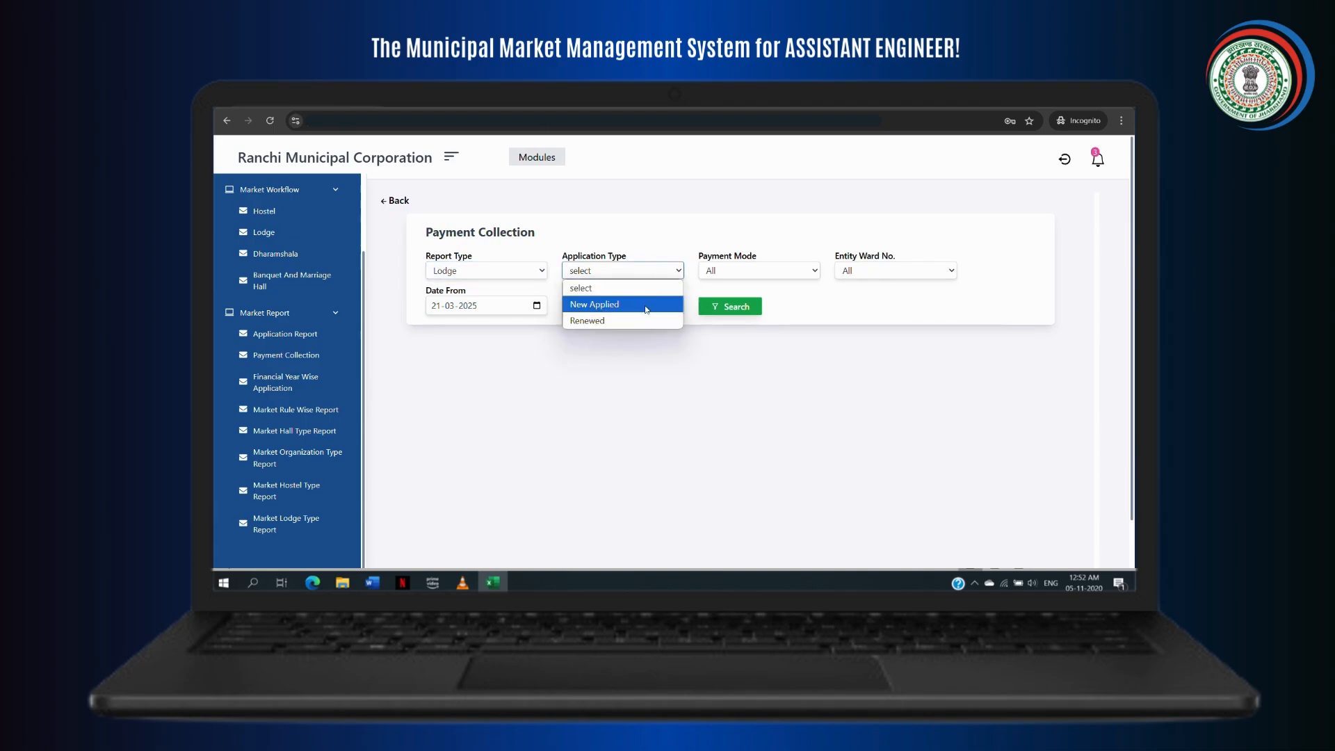
click(646, 306)
click(536, 307)
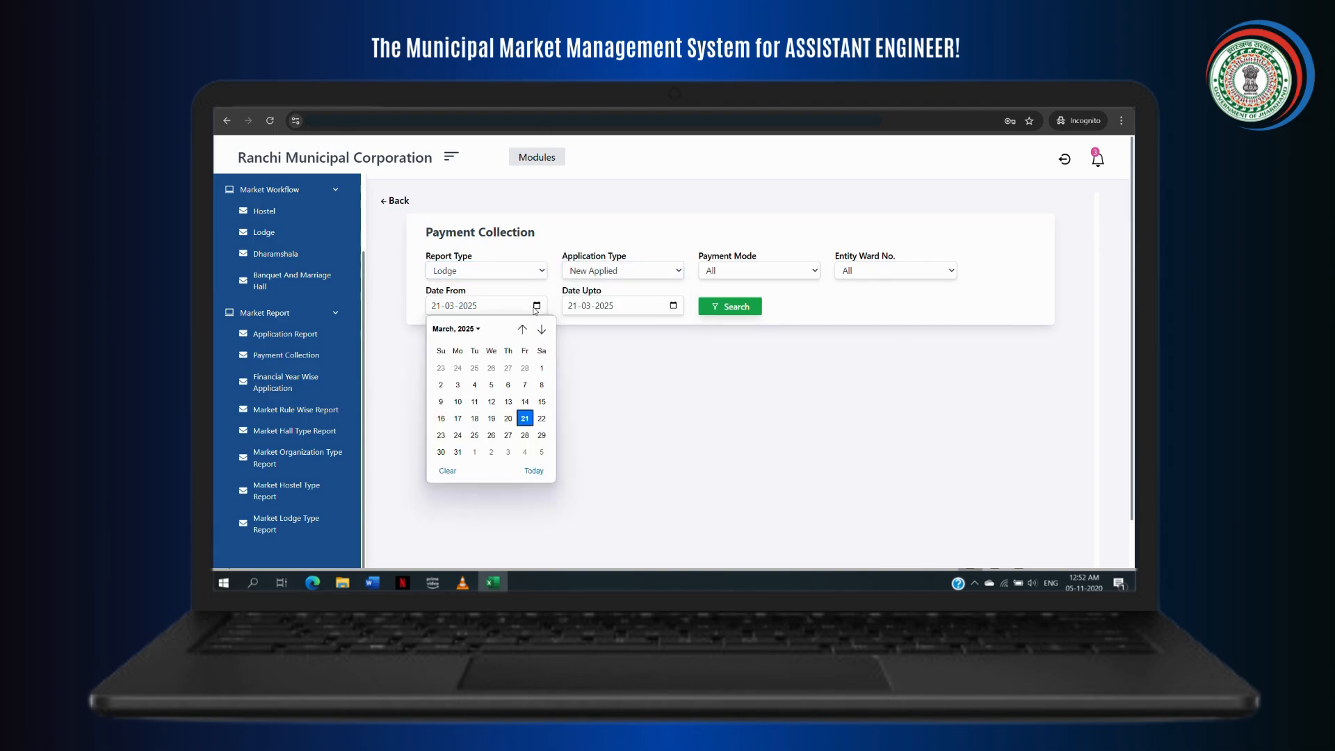
click(475, 330)
scroll(460, 368, up, 2)
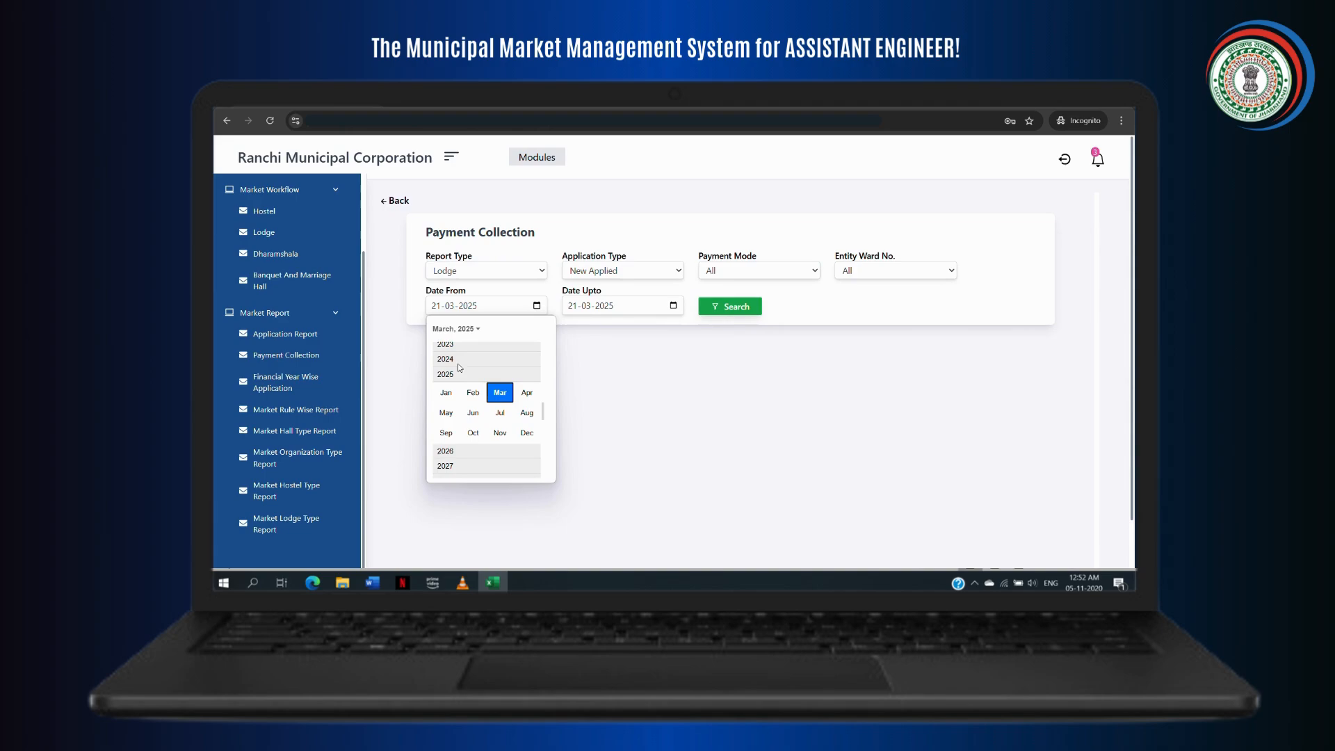
click(456, 346)
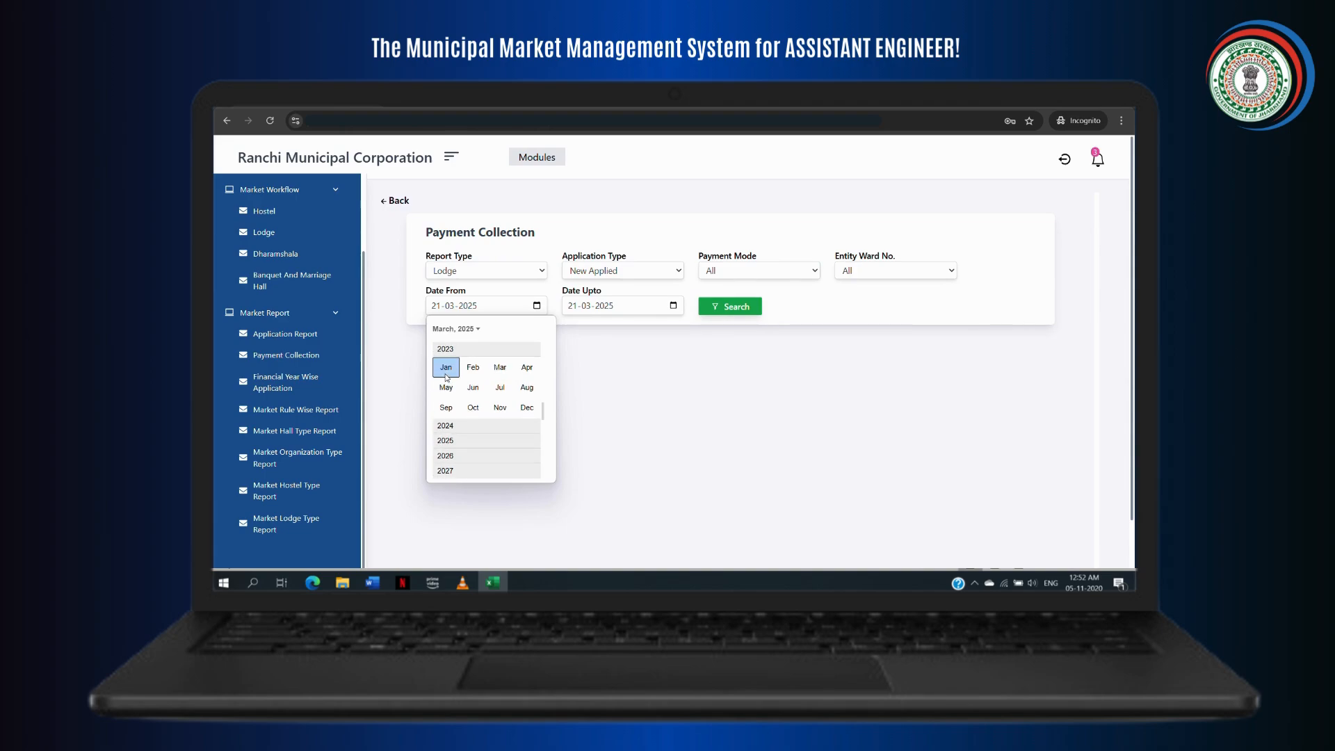
click(446, 367)
click(723, 306)
click(723, 305)
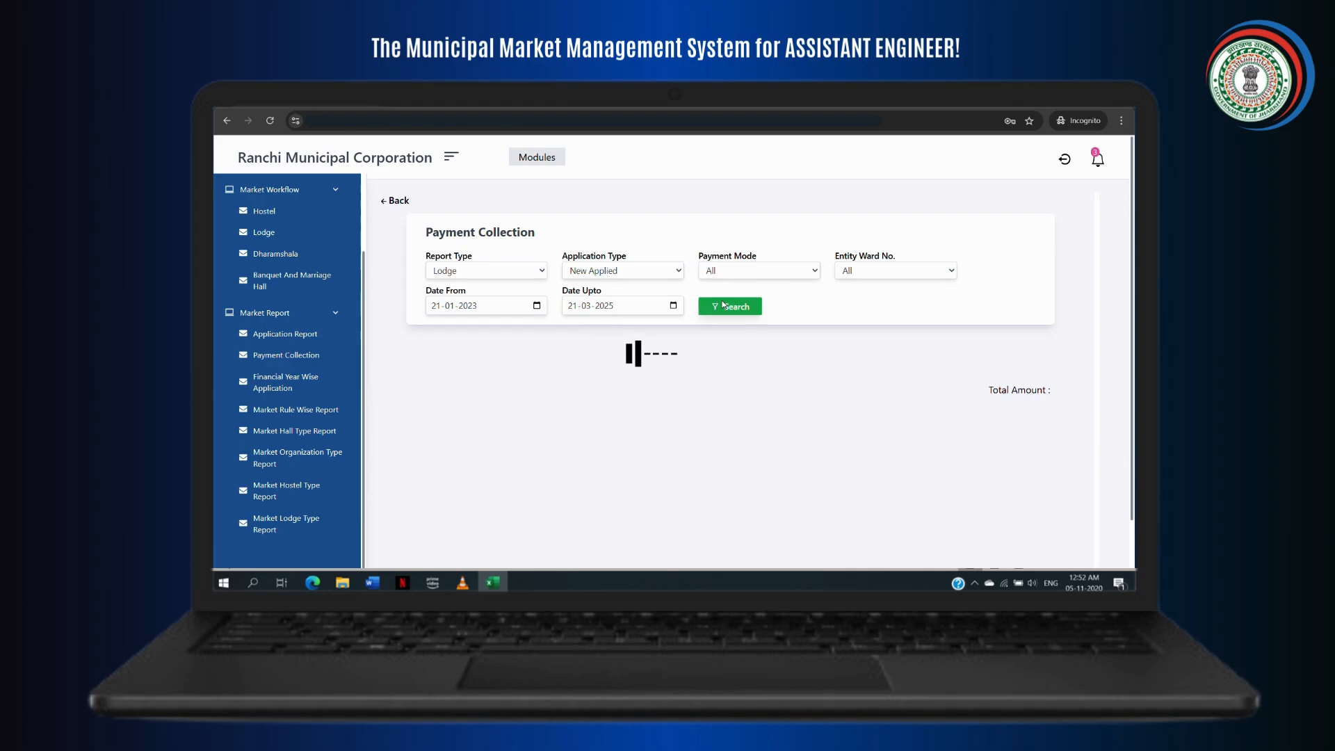
Step: Review the 12 Lodge payment results and open Financial Year Wise Application
scroll(648, 501, down, 5)
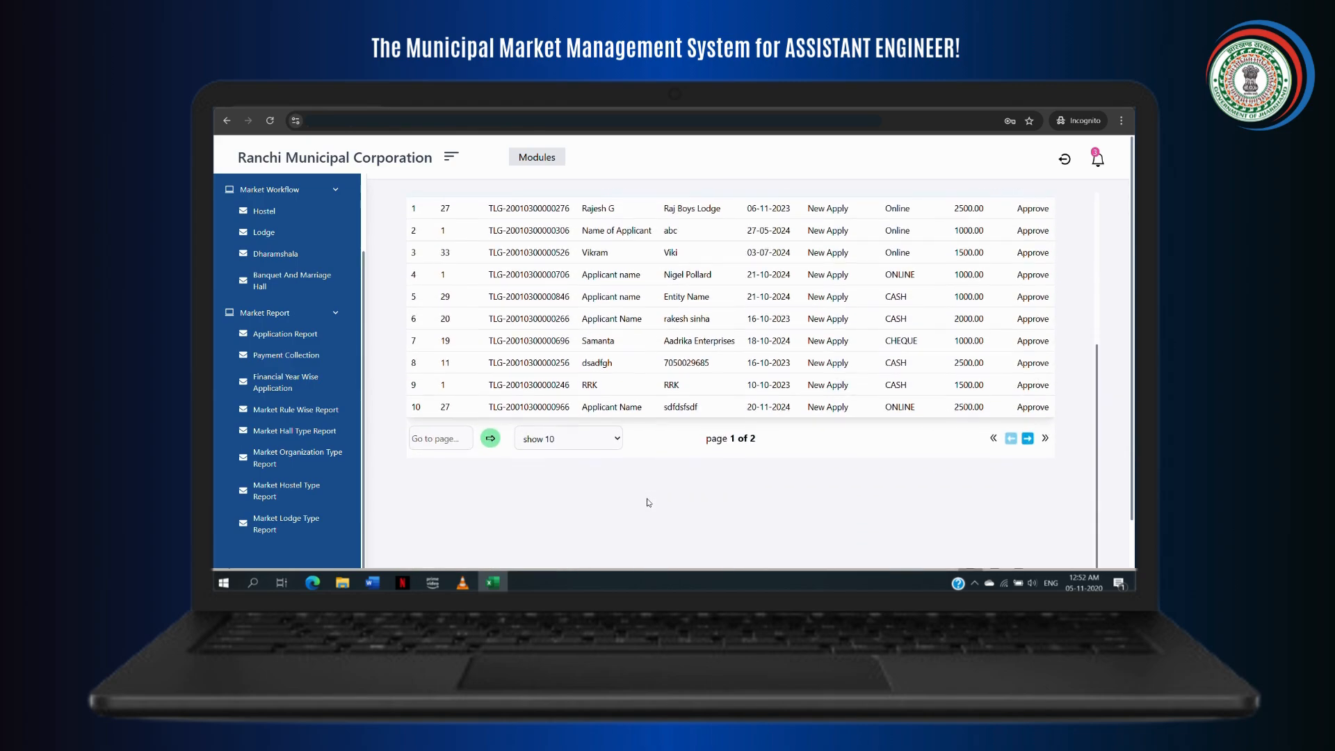
scroll(648, 502, up, 5)
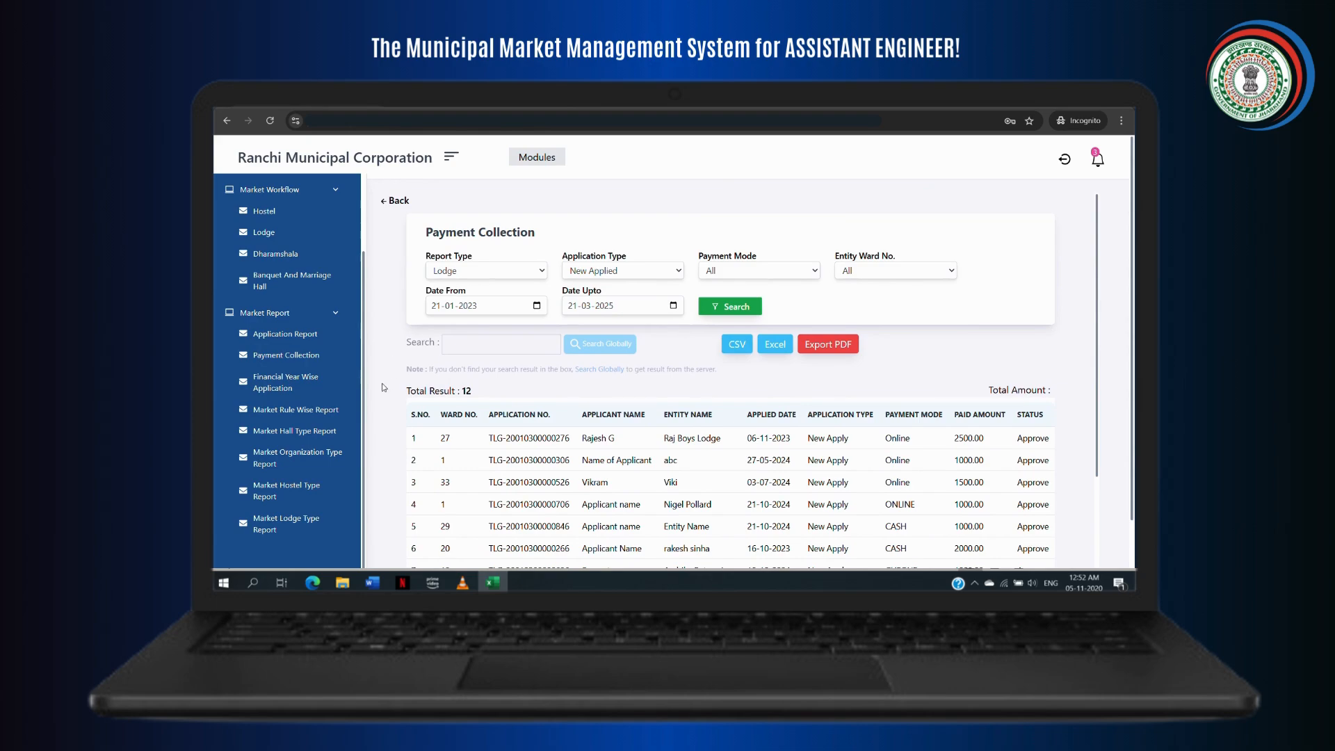
click(325, 397)
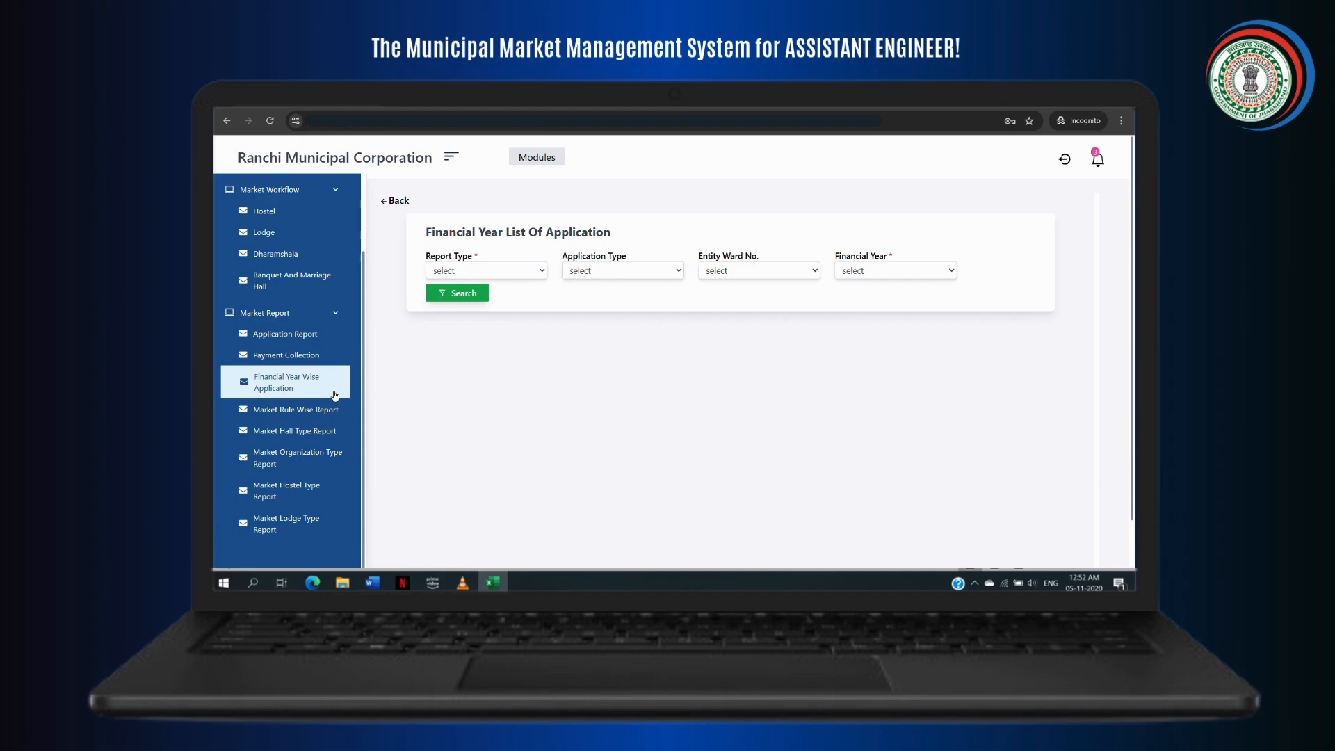
Step: Search Lodge, New Applied applications for financial year 2023-2024
click(544, 277)
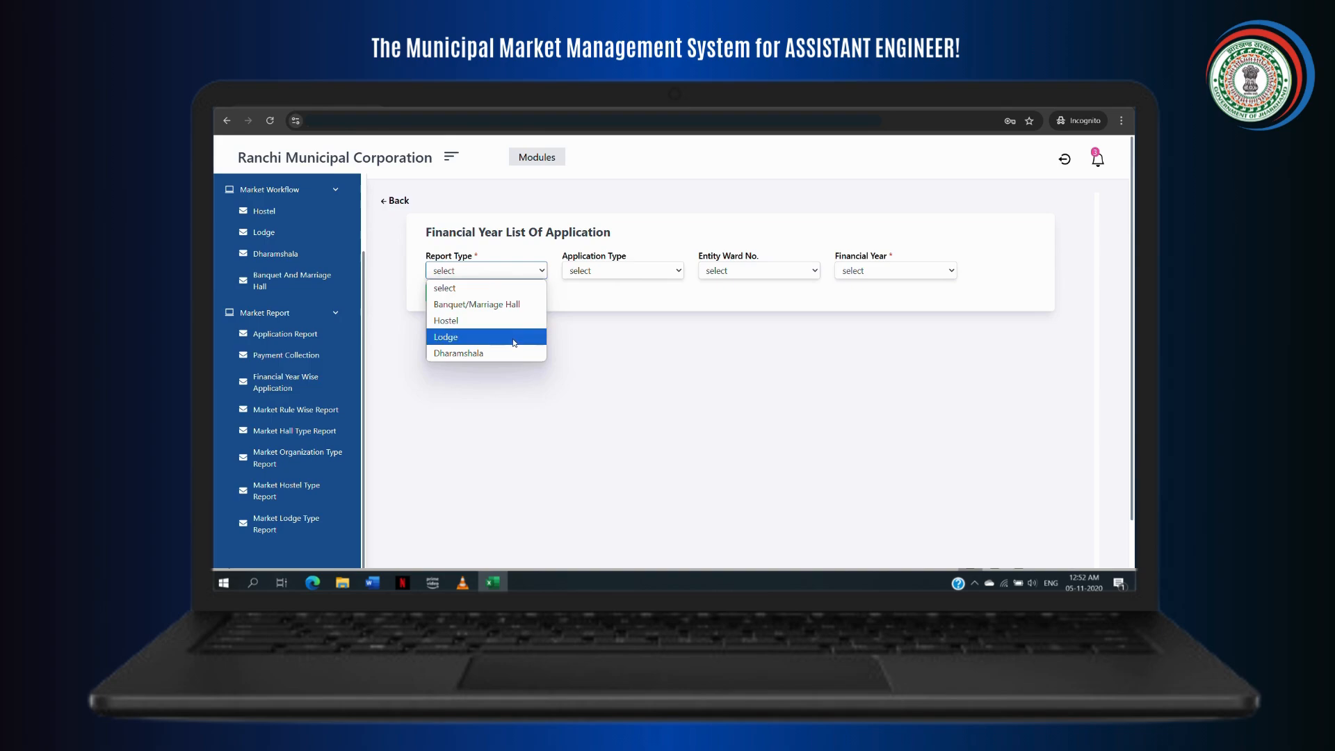
click(515, 337)
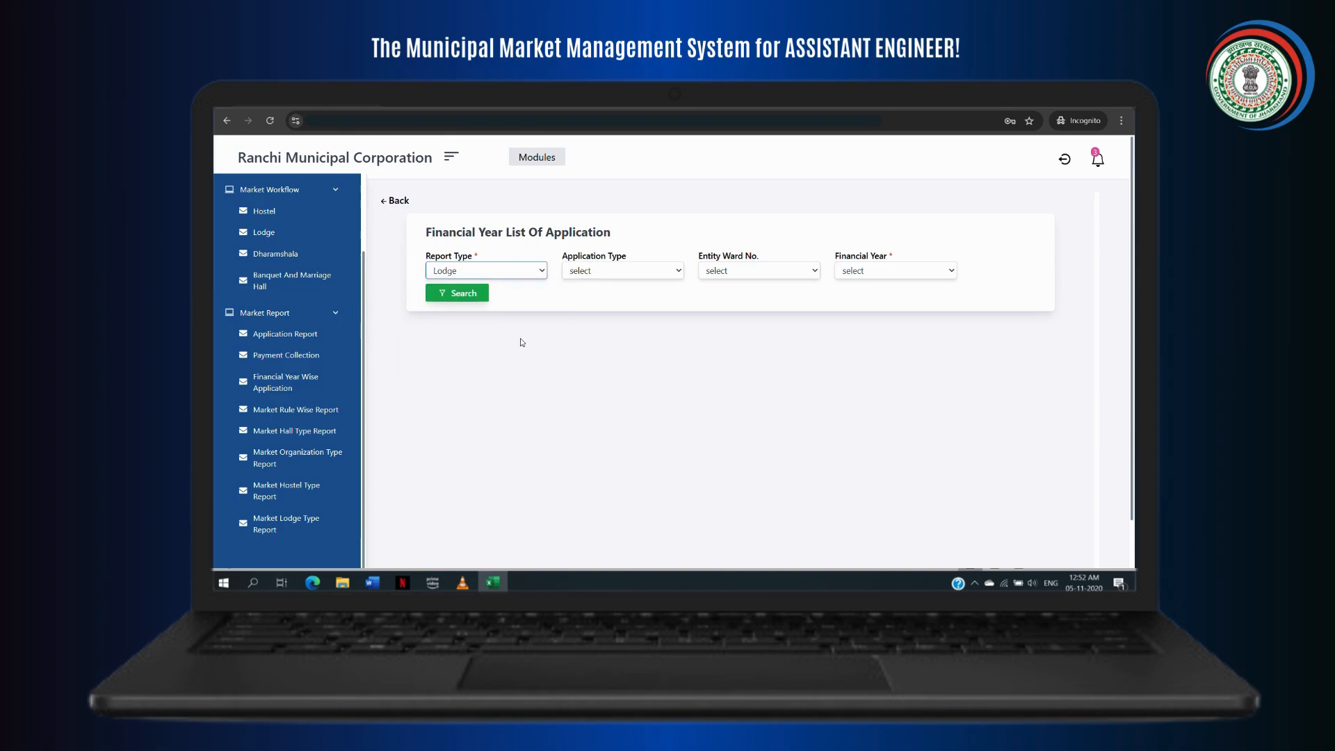
click(659, 270)
click(632, 308)
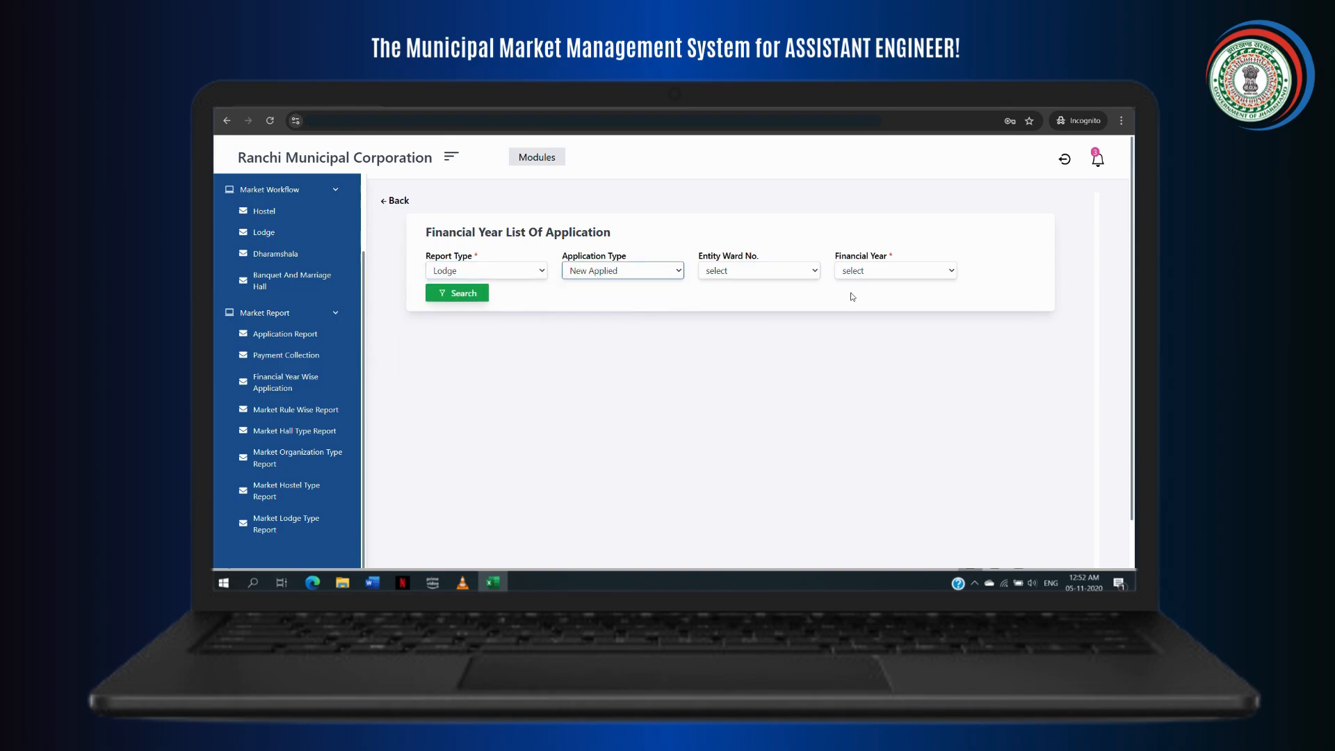
click(931, 272)
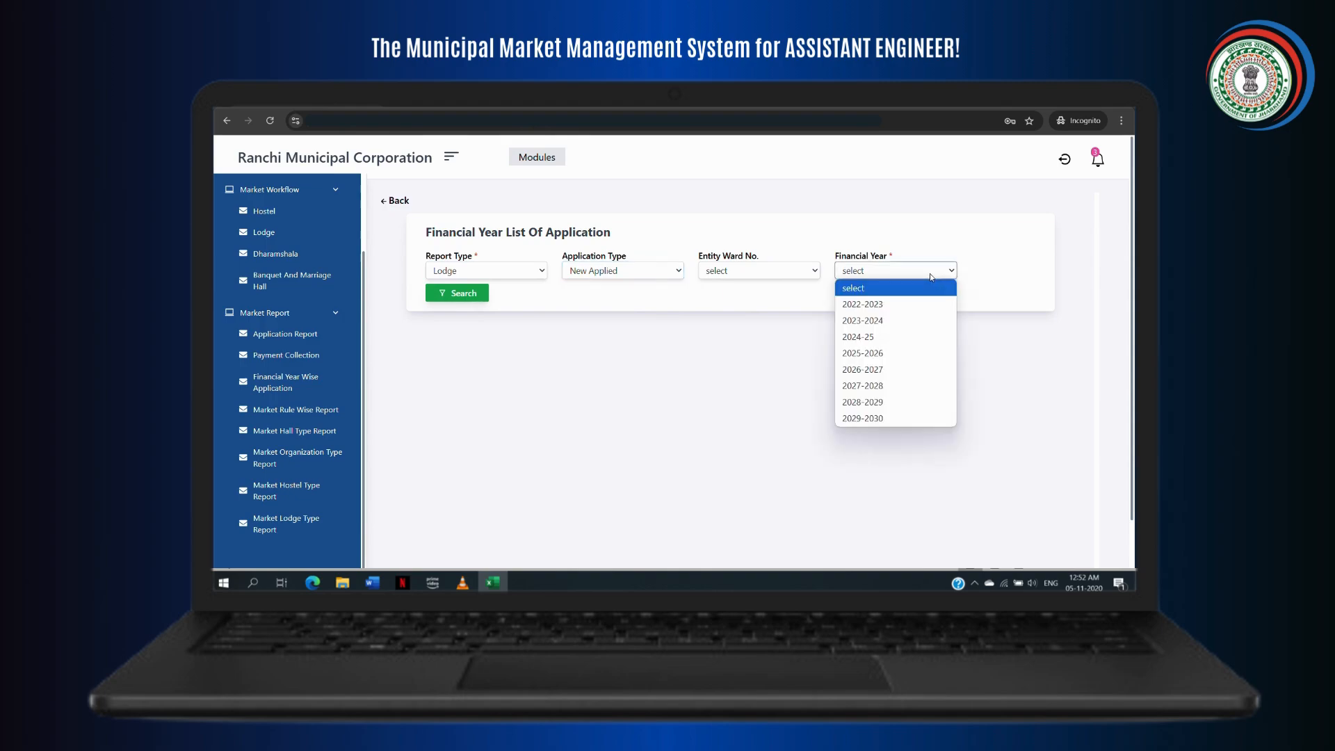
click(885, 320)
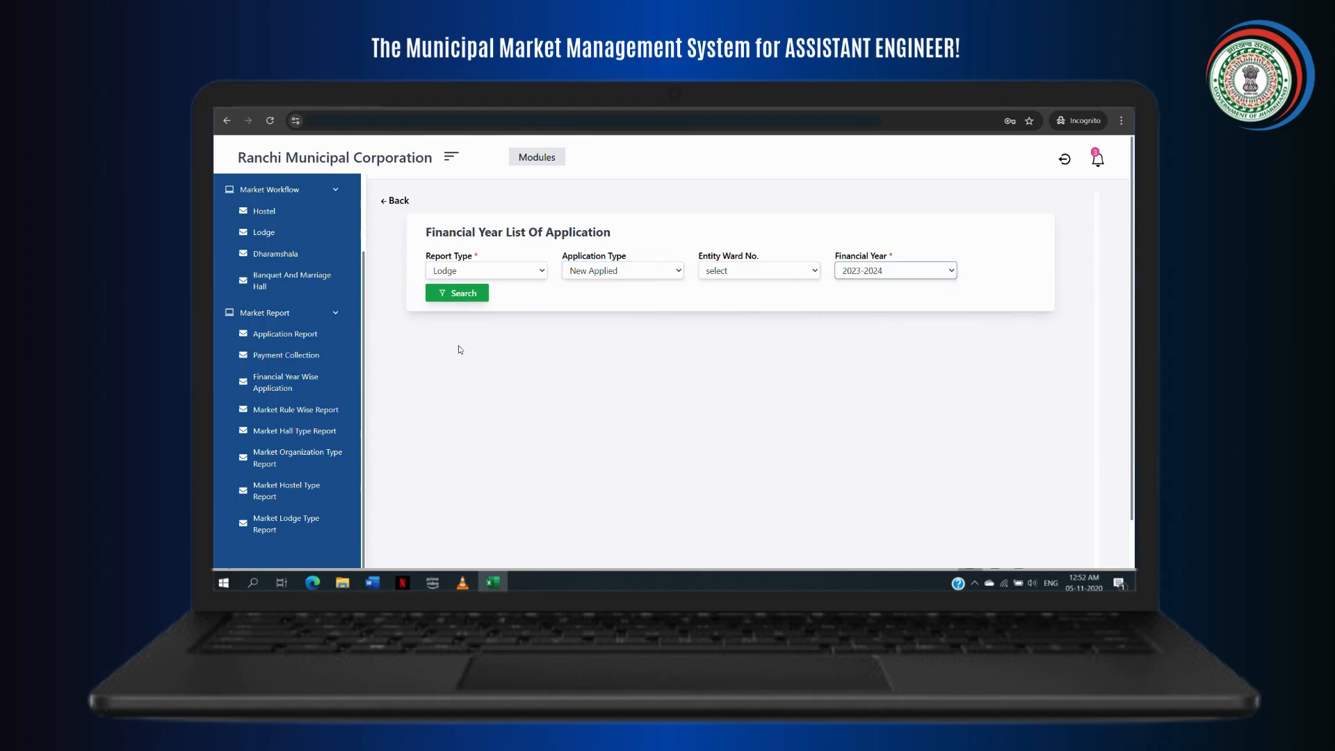
click(445, 299)
Step: Review the 9 results and open the Market Rule Wise Report
scroll(504, 448, down, 5)
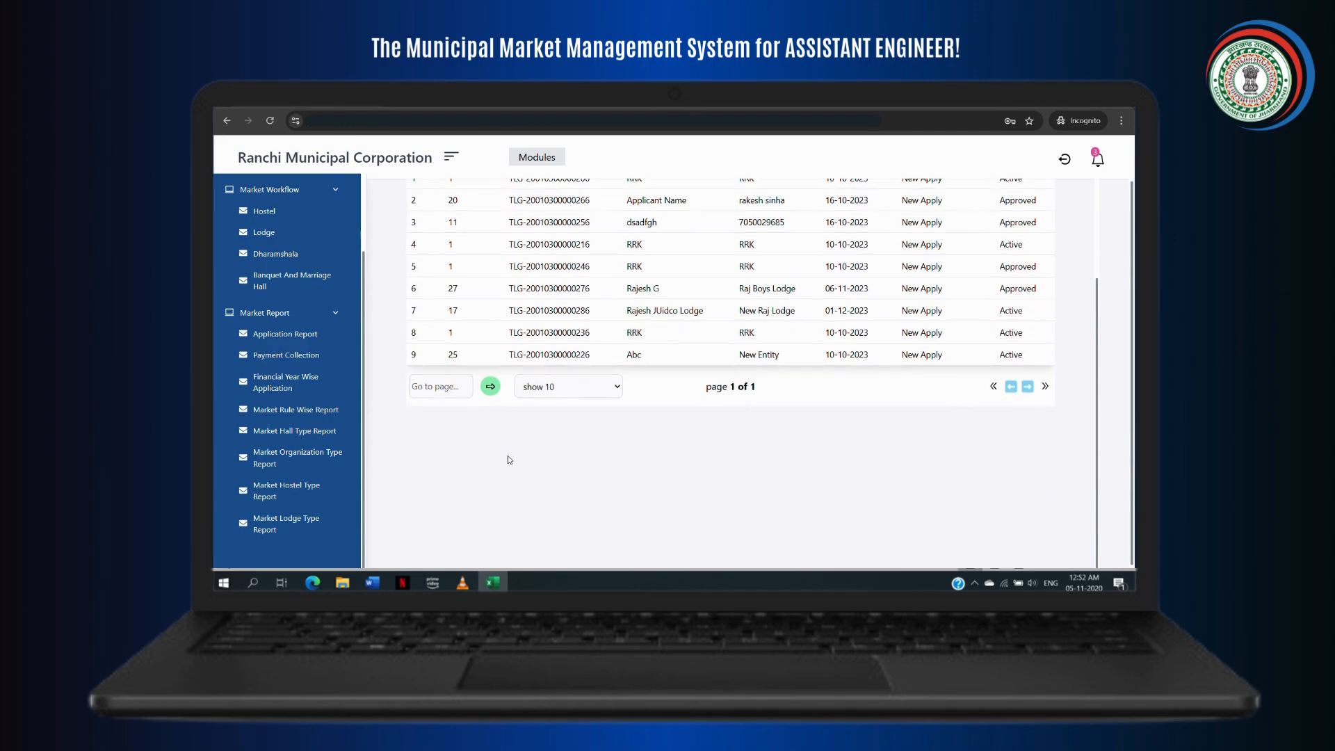
scroll(508, 456, up, 3)
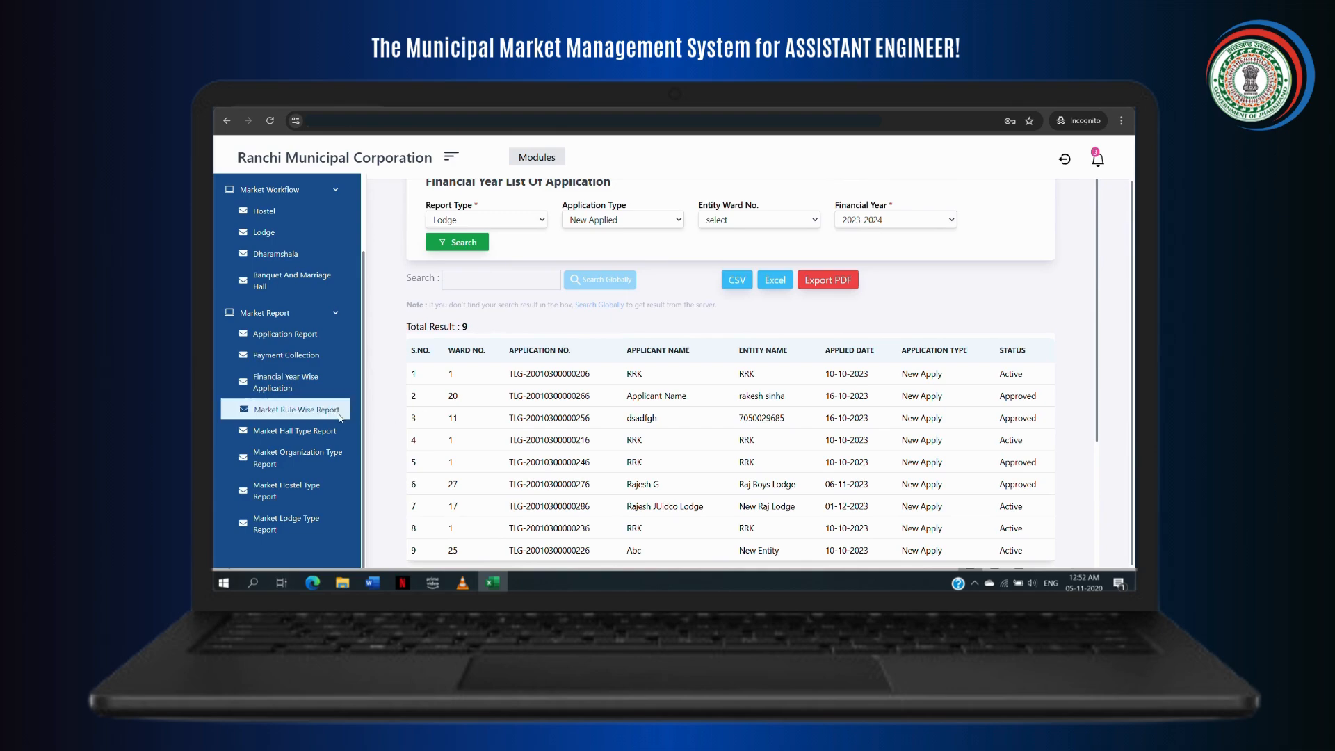
click(304, 414)
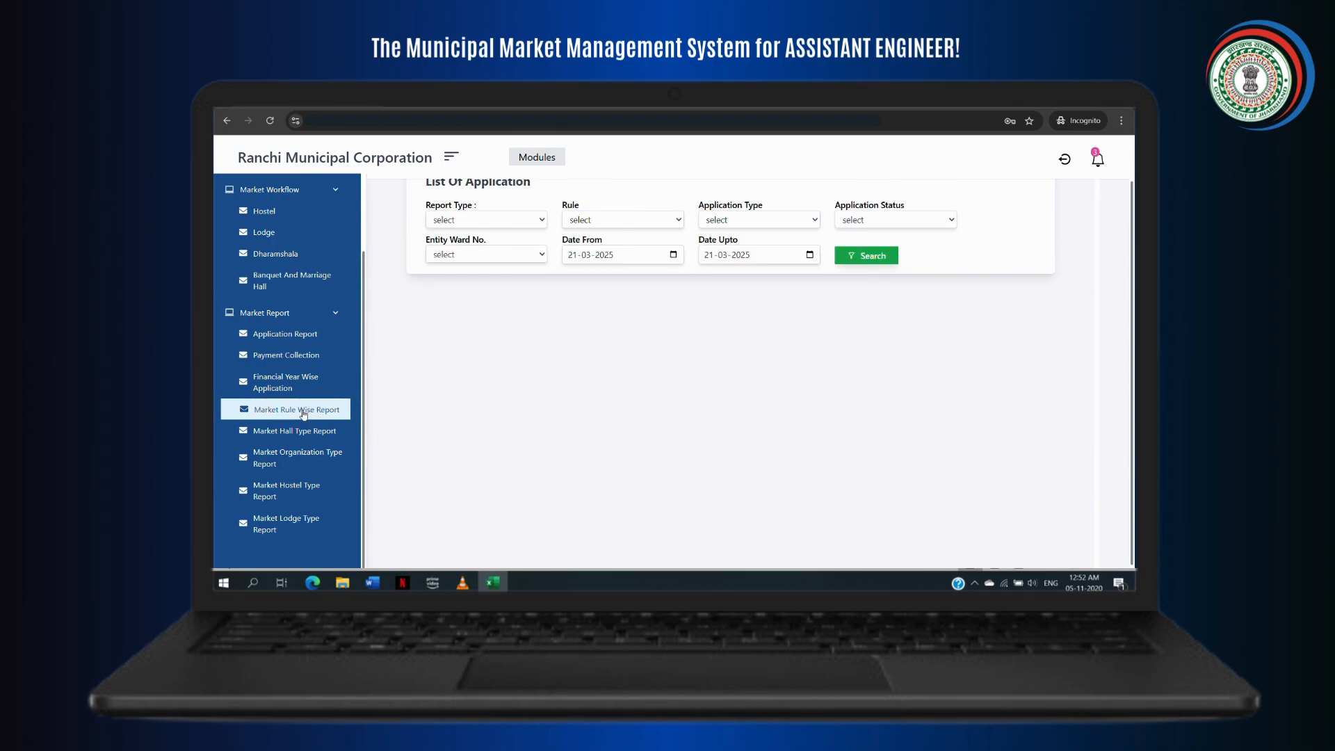
Step: Set rule-wise filters to Lodge, New Rule, New Applied and Approved
click(537, 218)
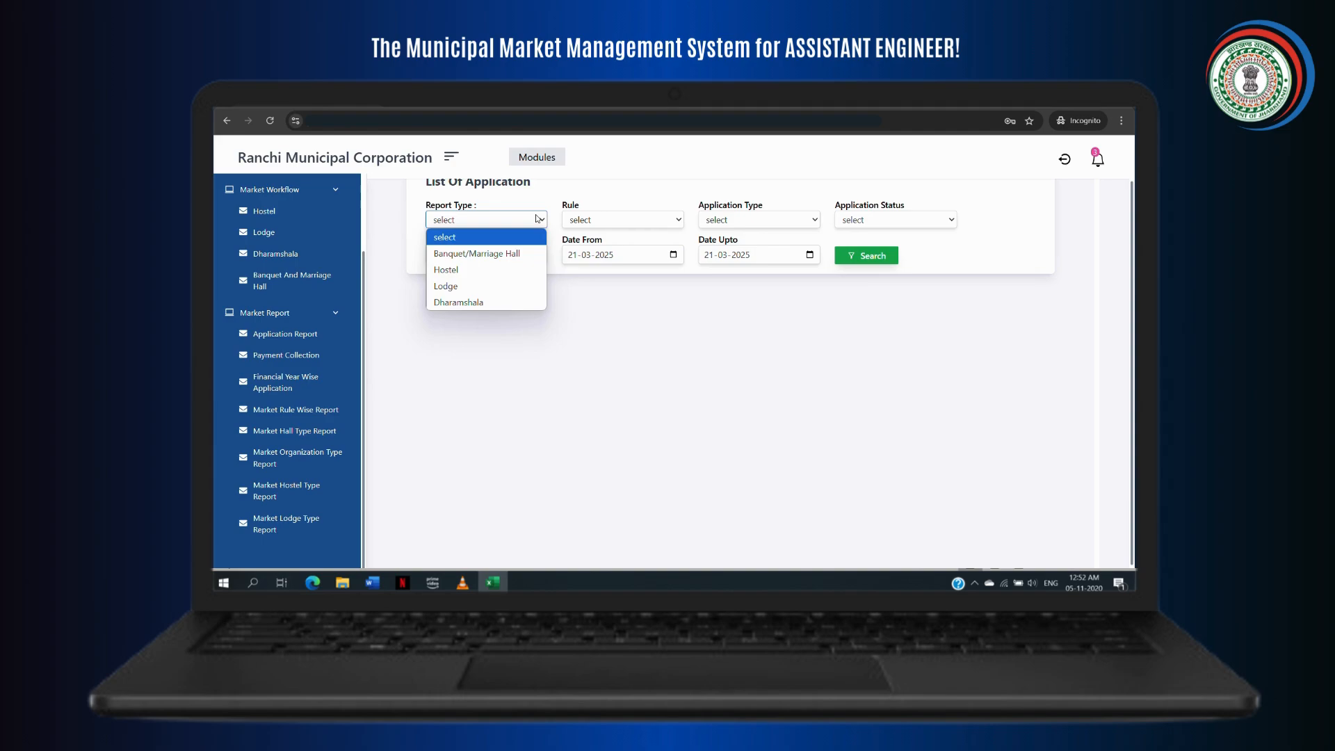
click(495, 285)
click(658, 221)
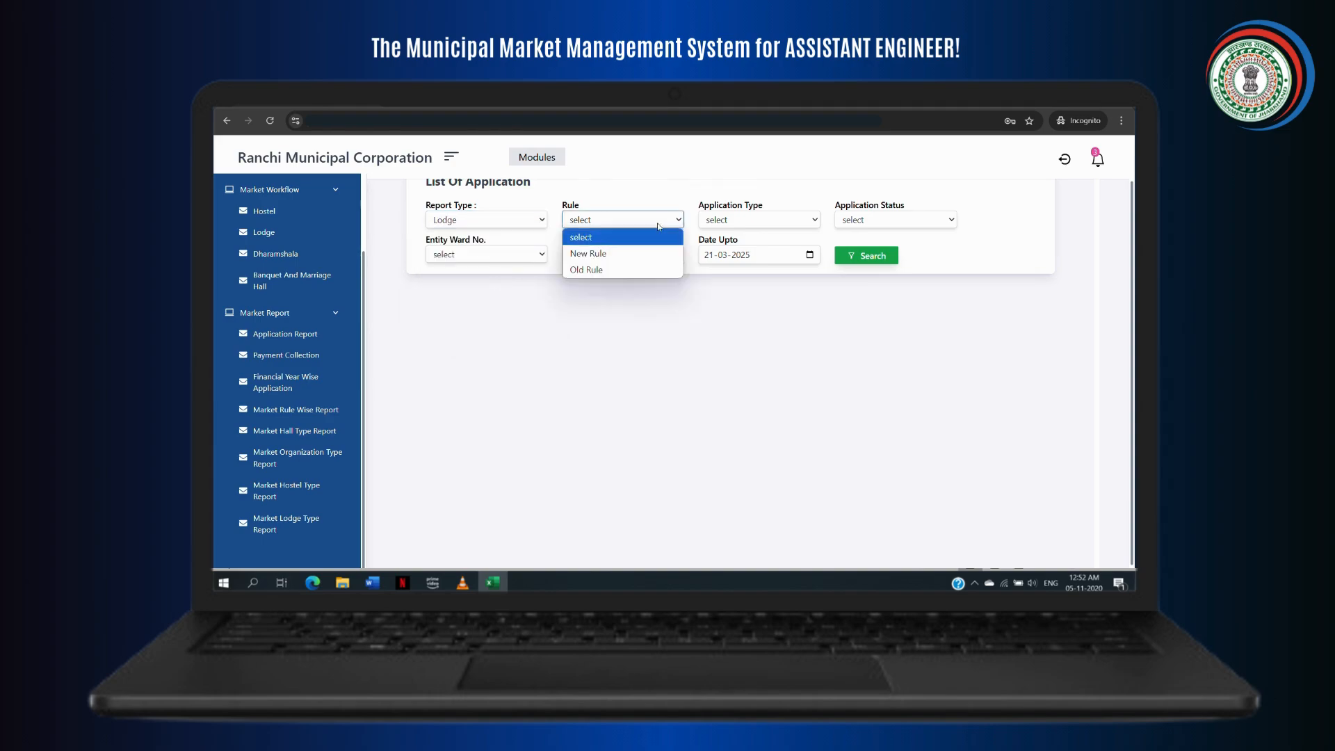
click(644, 257)
click(786, 226)
click(777, 256)
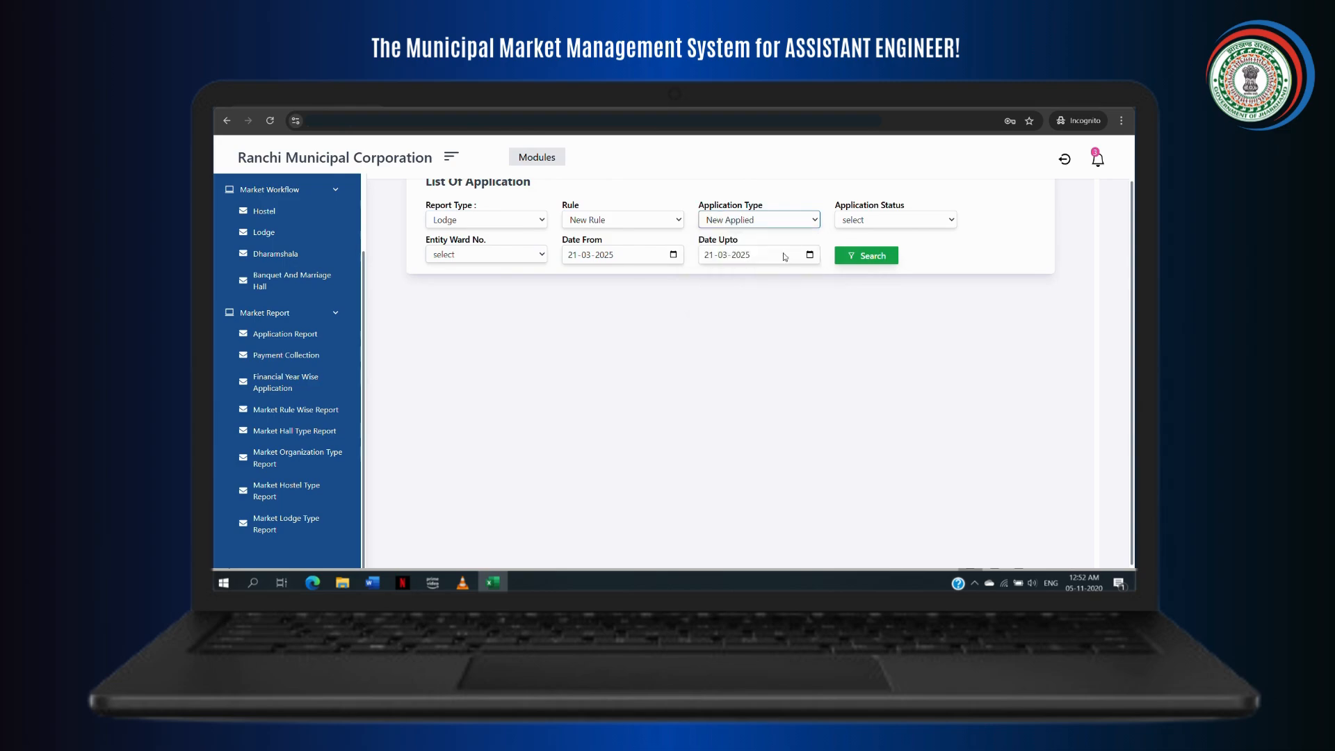
click(916, 221)
click(888, 271)
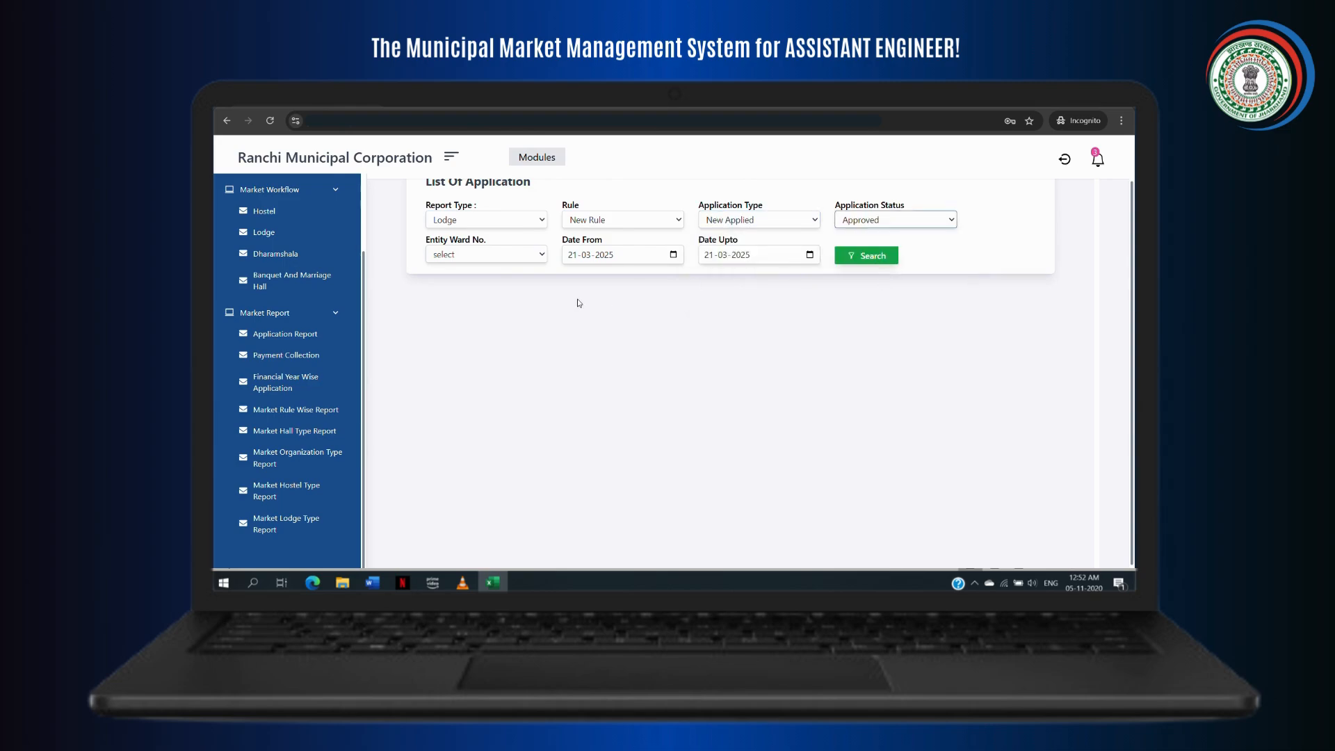
Step: Search from 21-01-2023, finding no data, then open the Market Hall Type Report
click(672, 255)
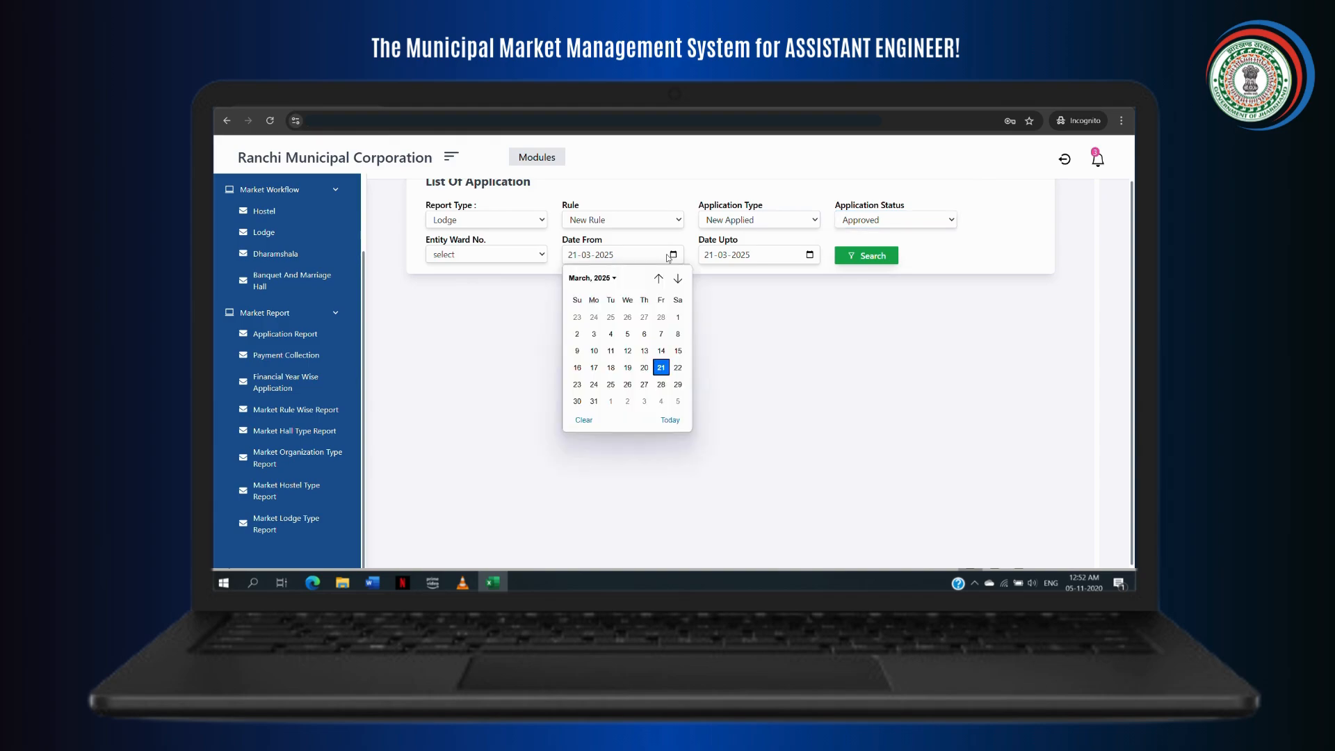
click(608, 279)
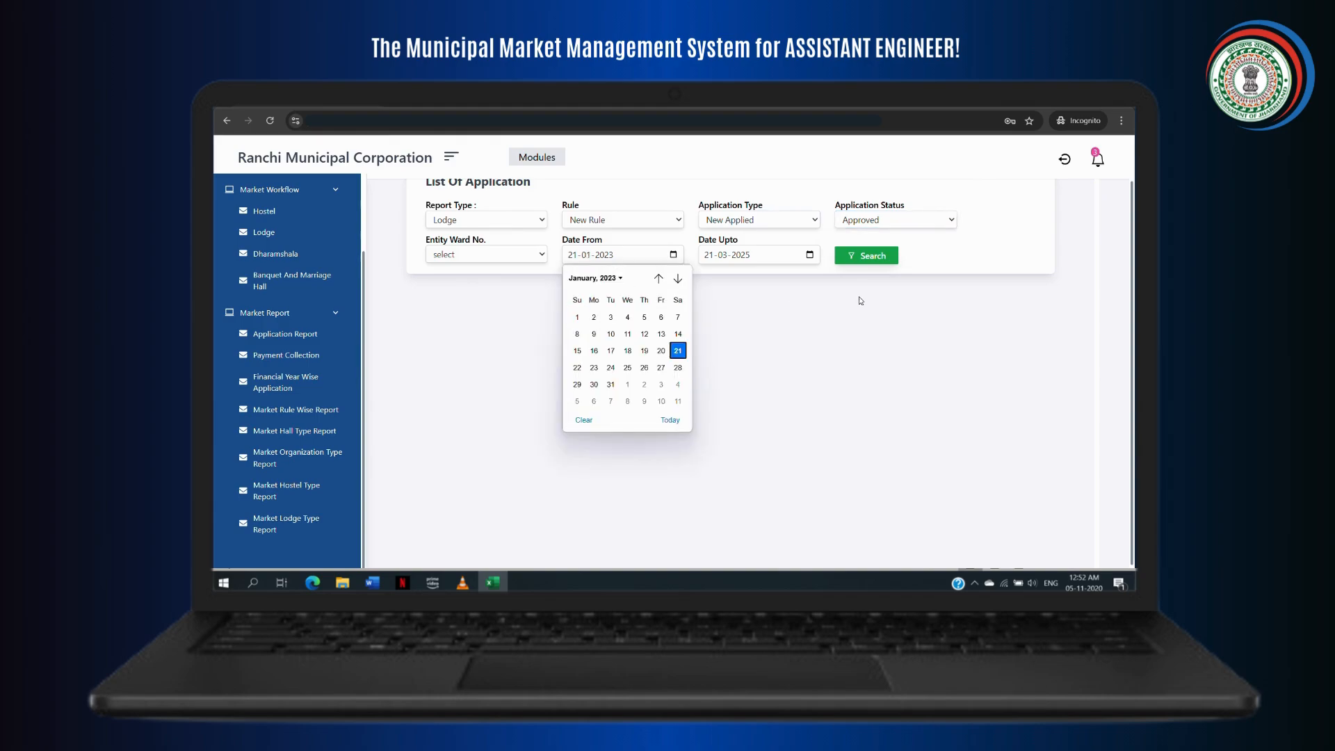
click(864, 256)
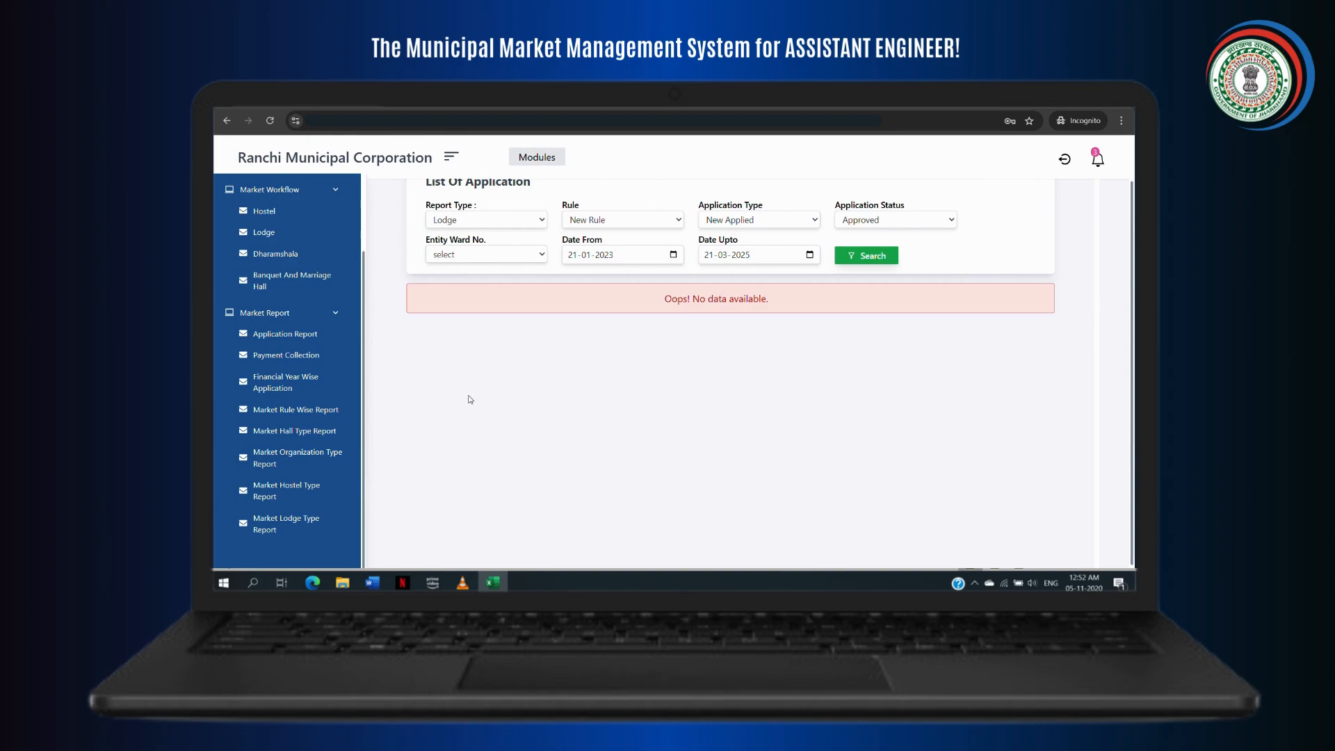
click(324, 432)
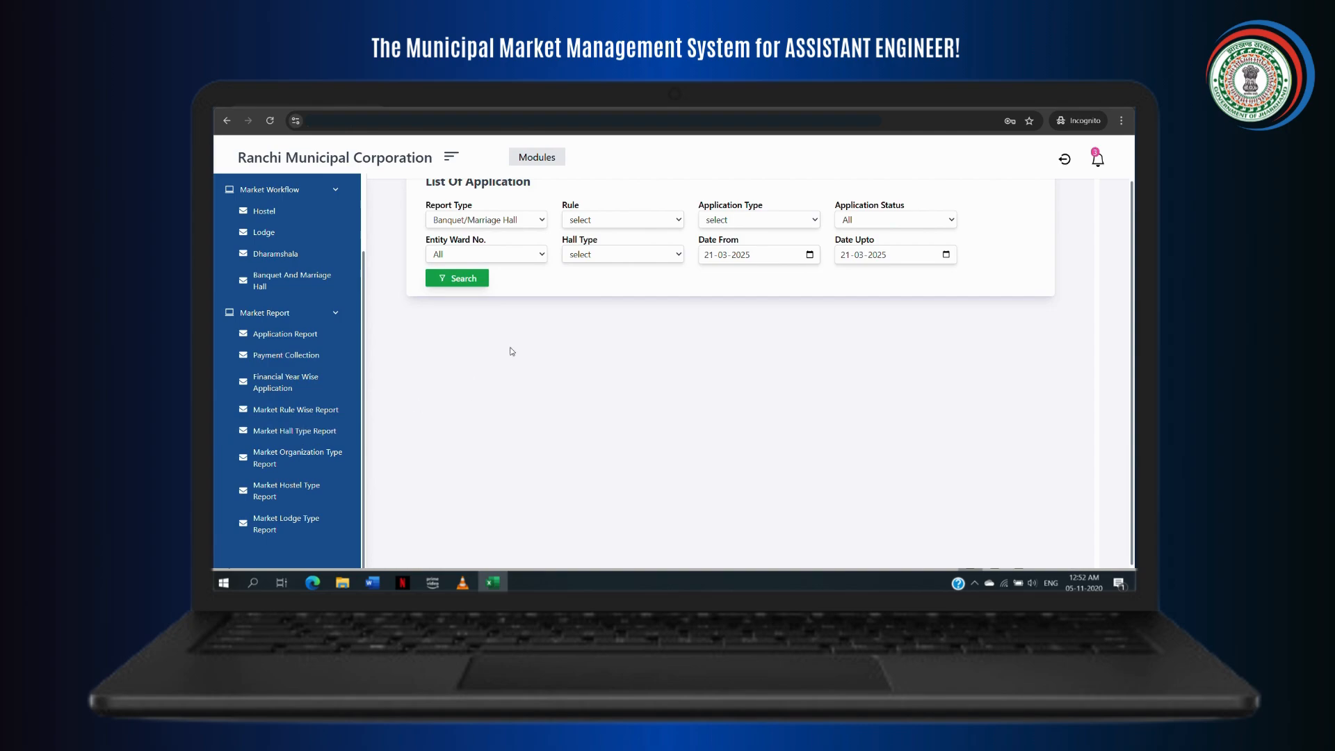
Step: Filter the hall type report to New Rule, New Applied, and Marriage hall
click(666, 223)
click(644, 253)
click(782, 221)
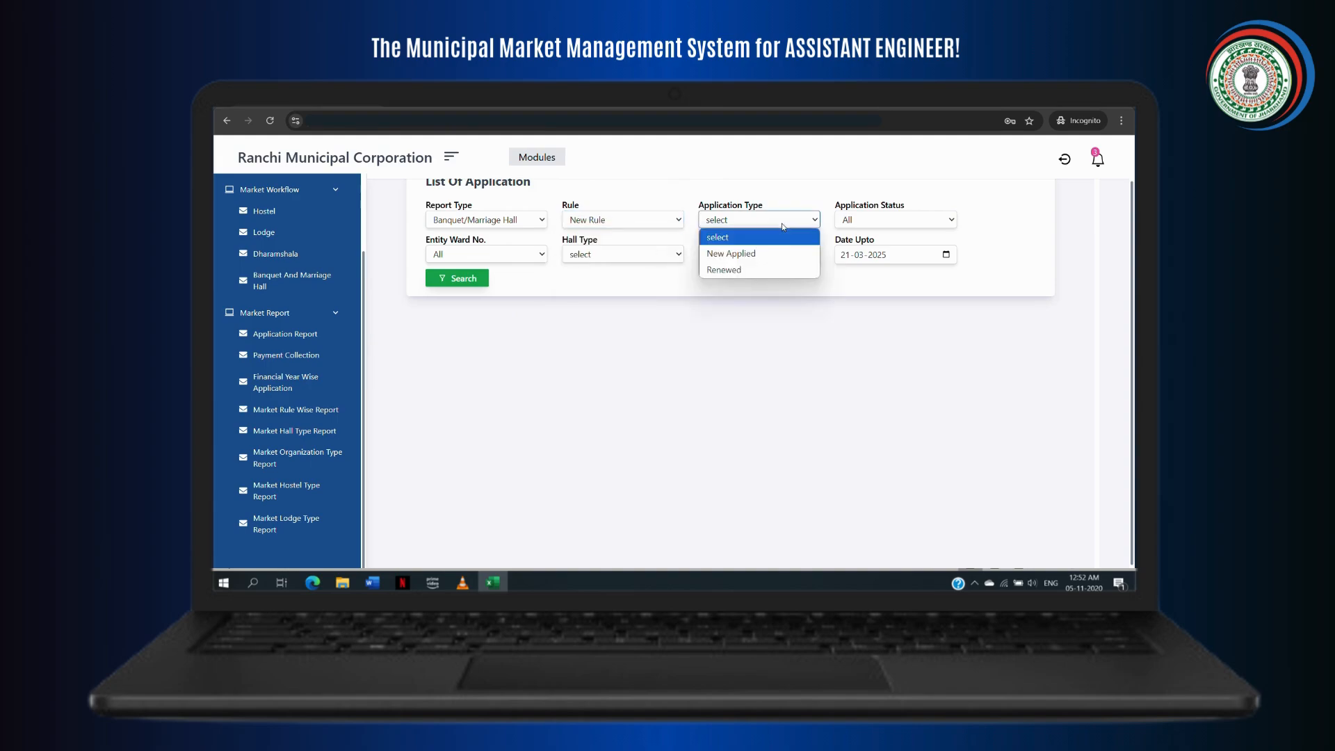
click(778, 253)
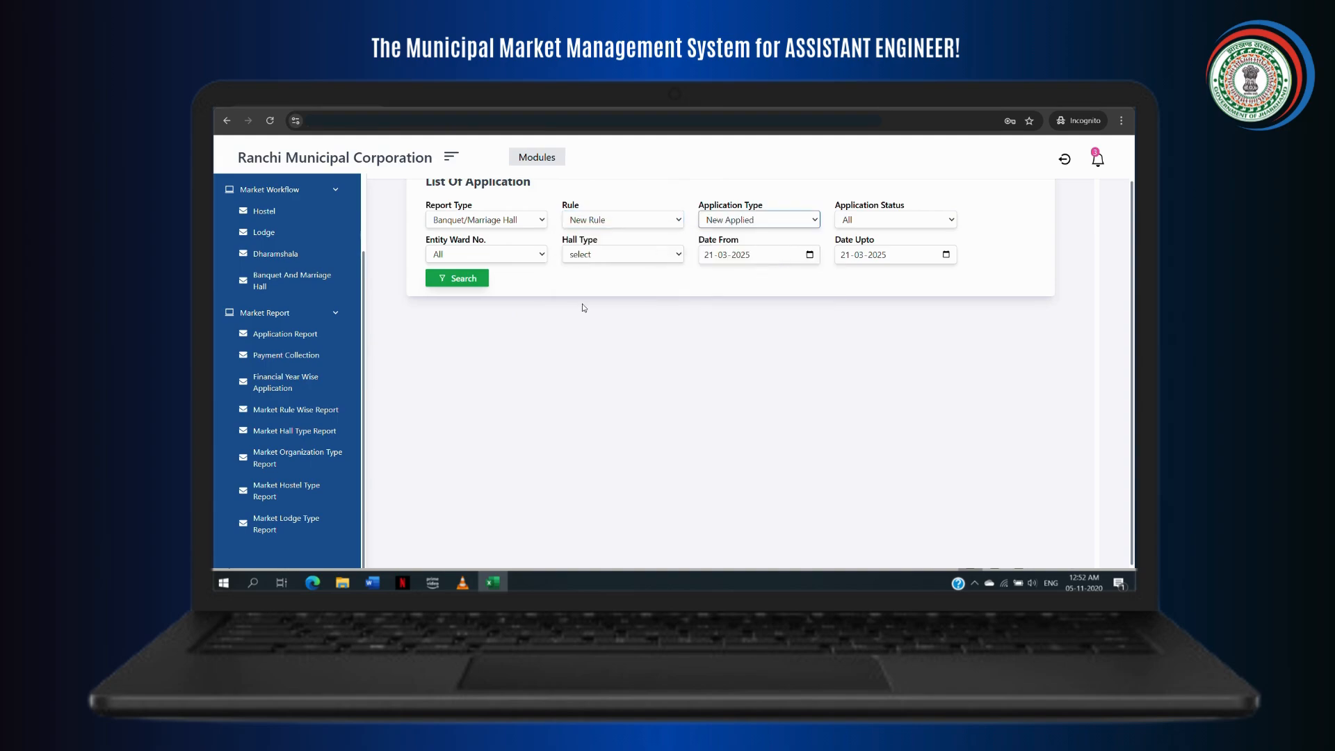
click(670, 256)
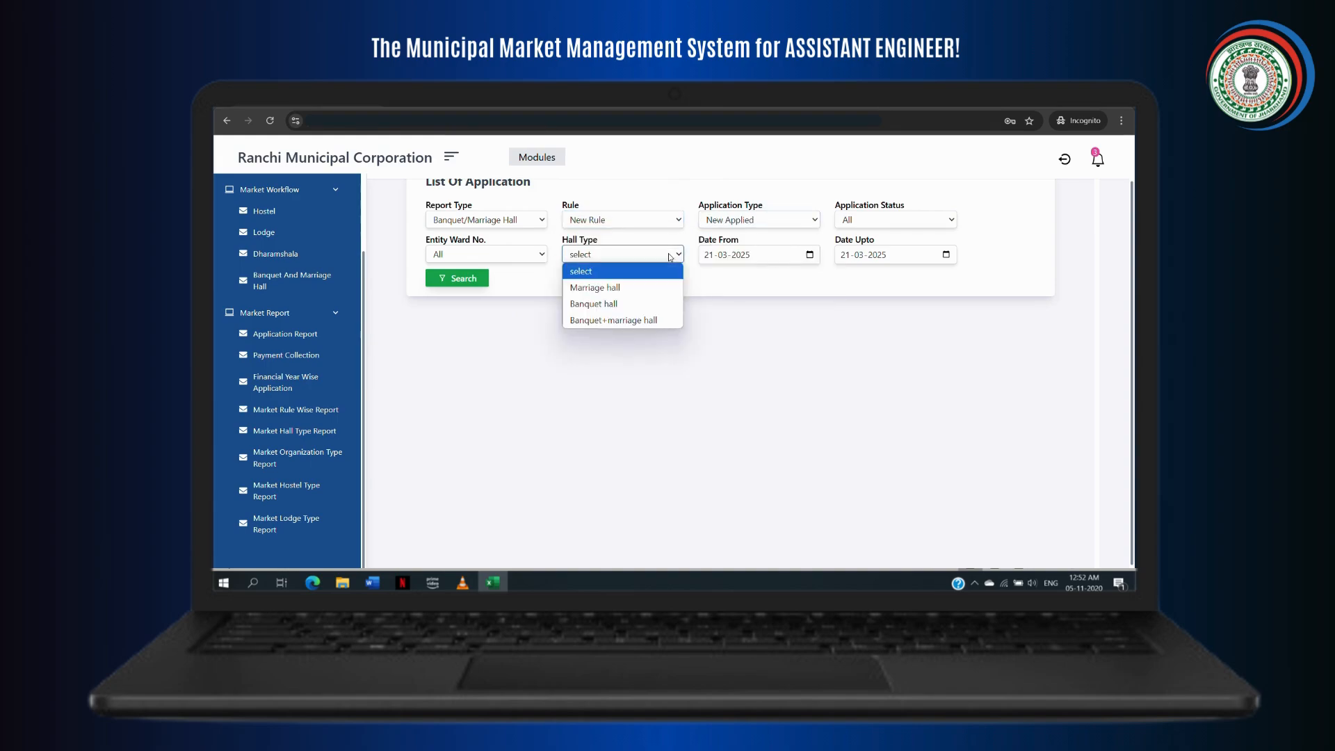
click(641, 289)
Step: Set Date From to 21-01-2023, search, and review the 7 marriage hall results
click(804, 255)
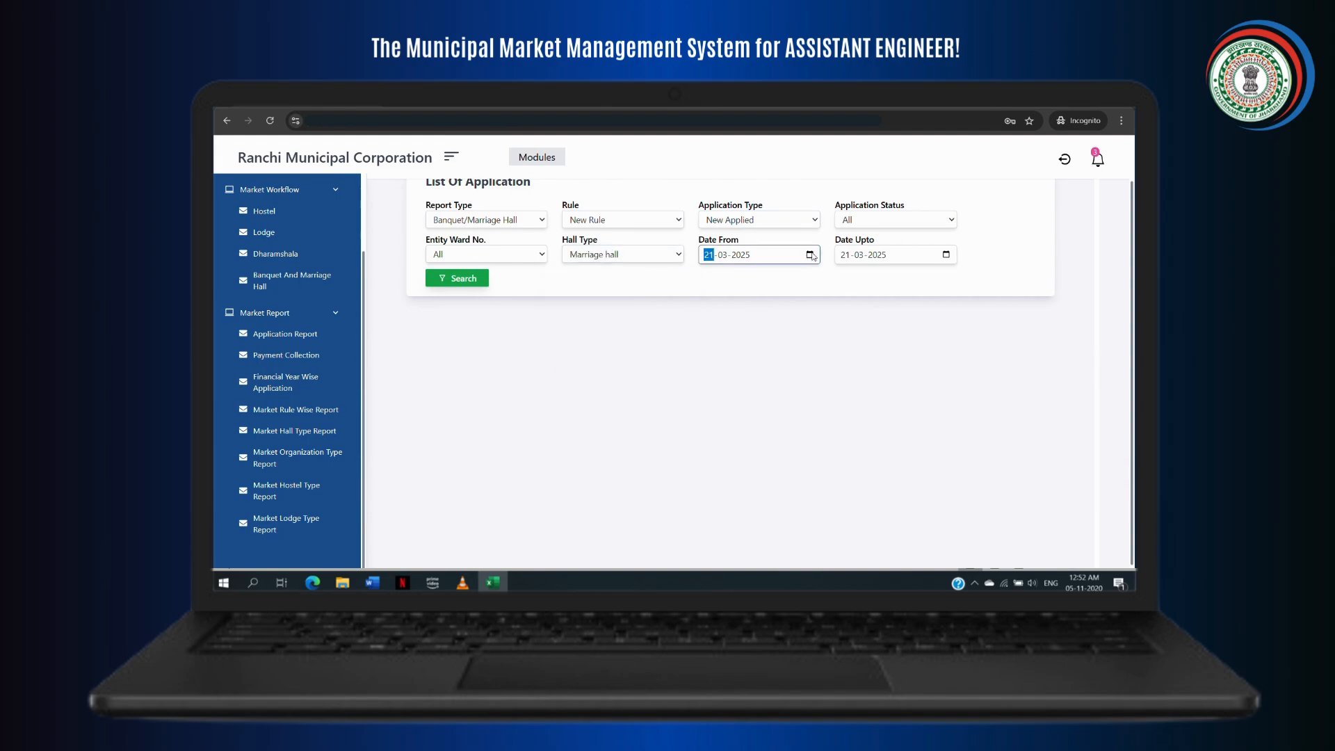
click(811, 256)
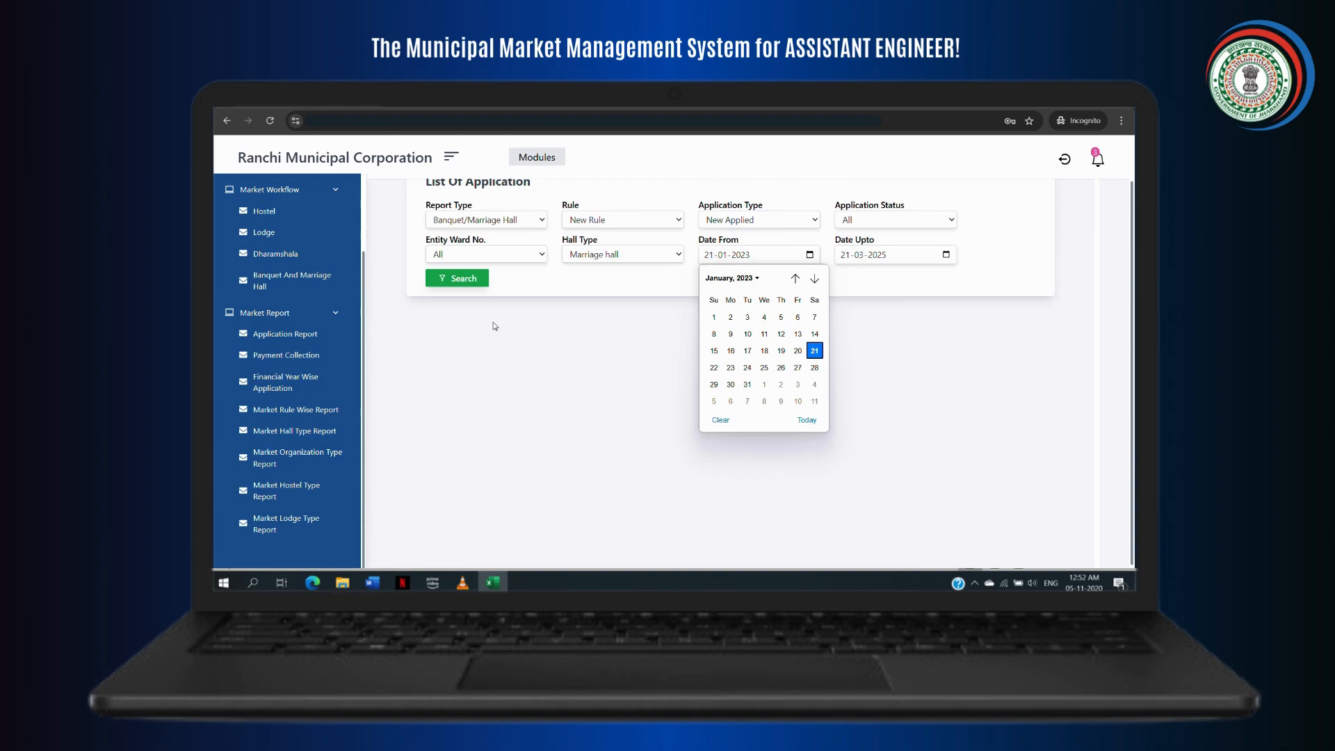
click(476, 280)
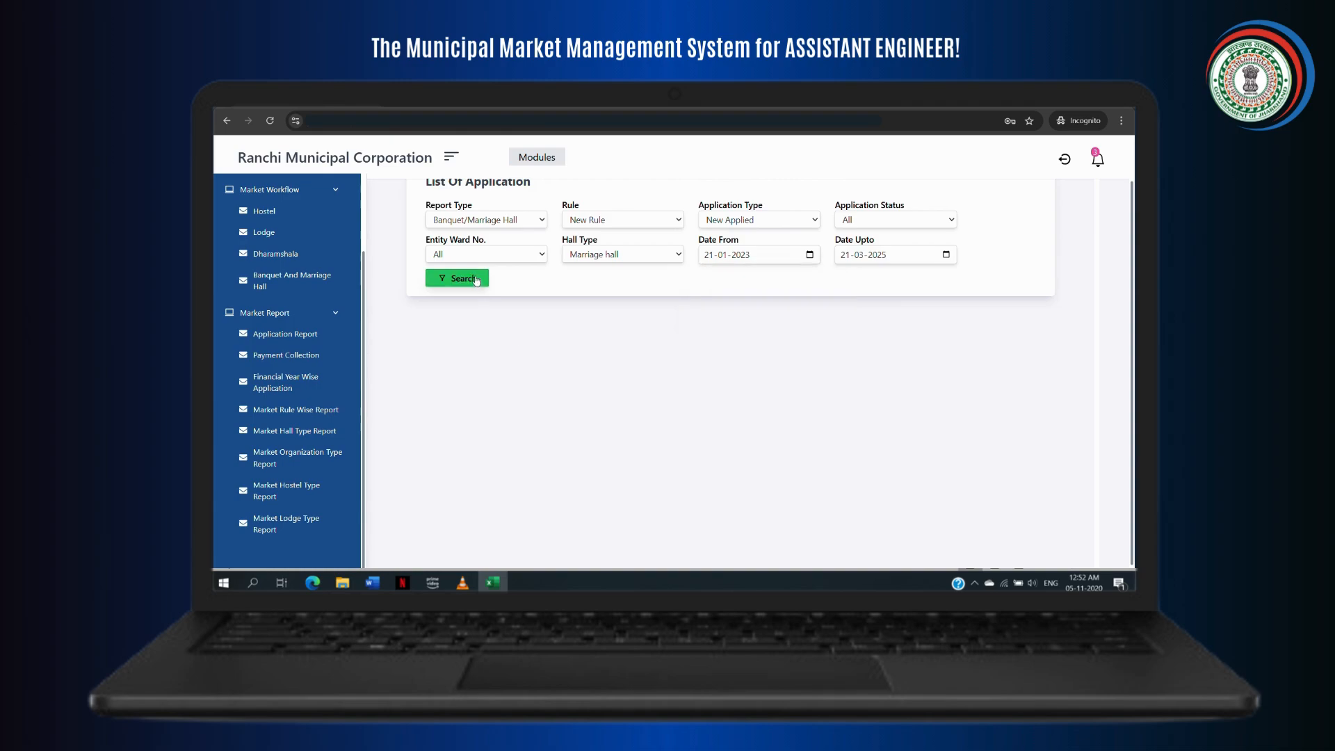
click(476, 279)
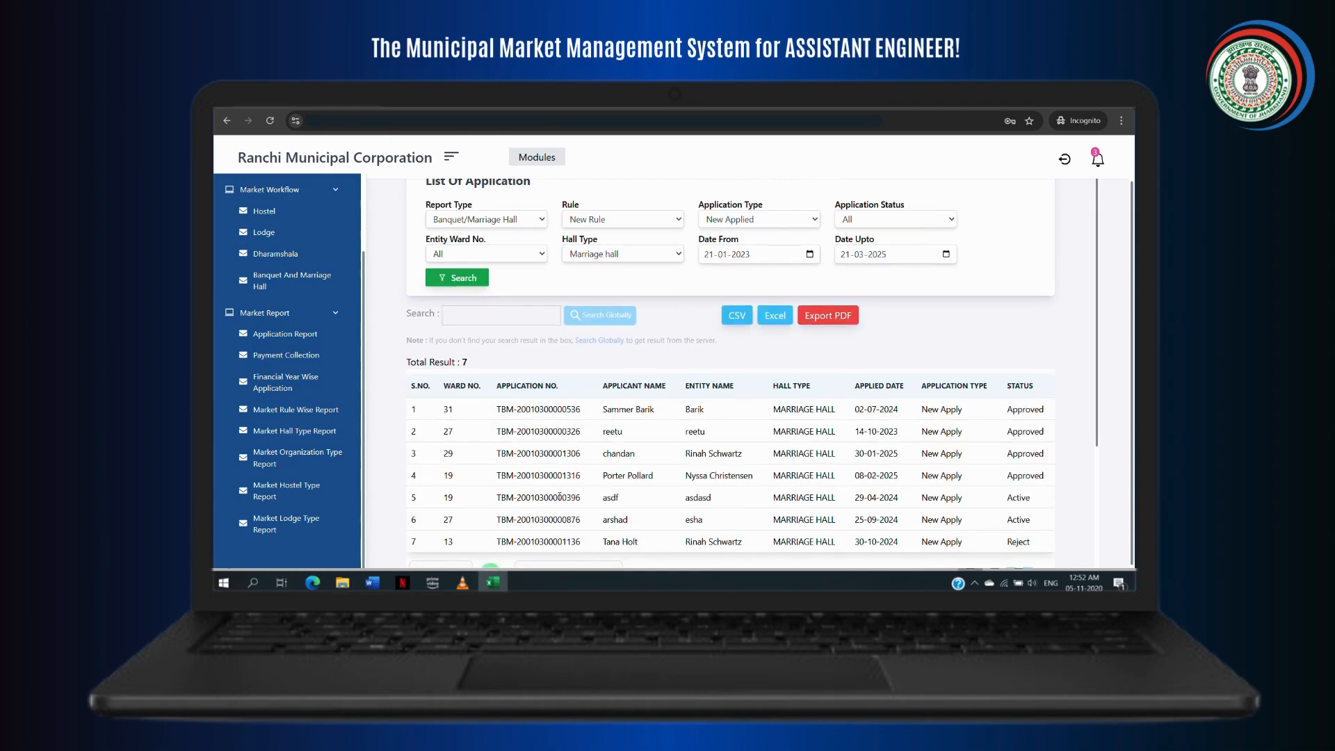
scroll(560, 496, down, 1)
scroll(560, 497, up, 1)
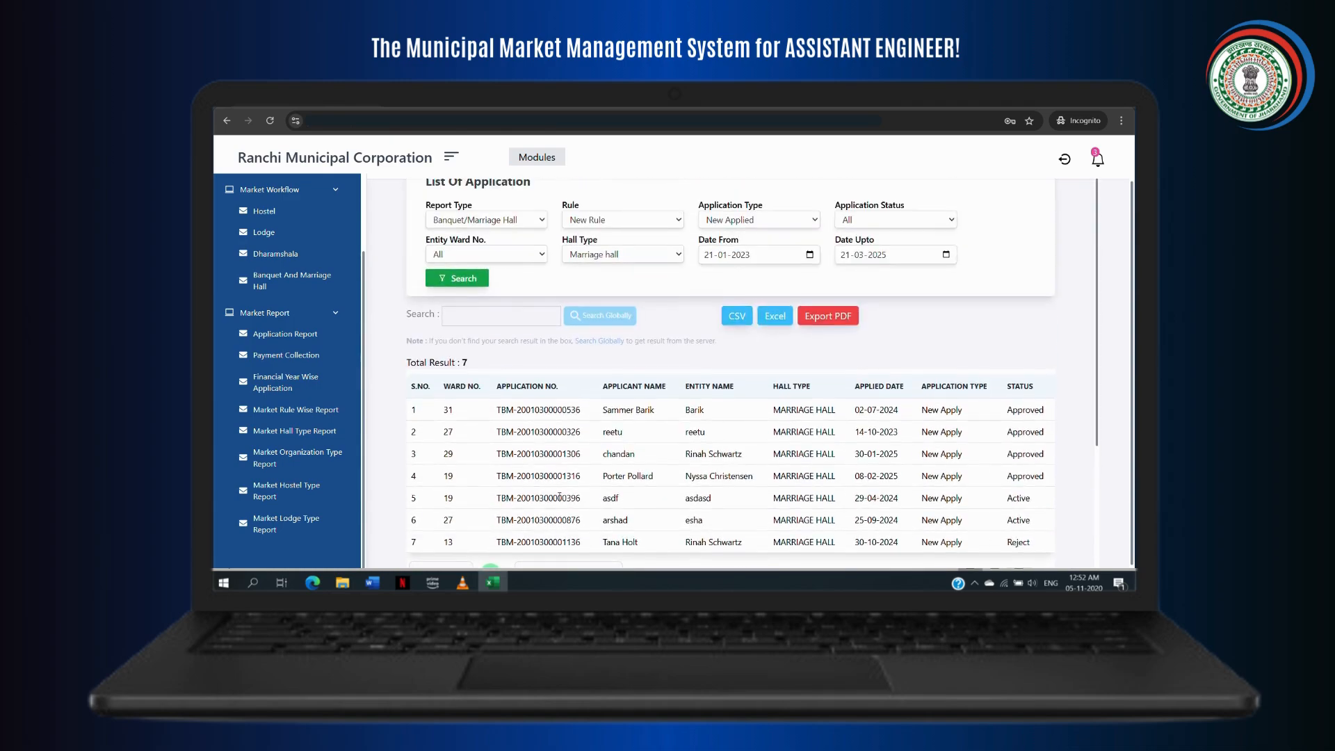
scroll(559, 497, down, 1)
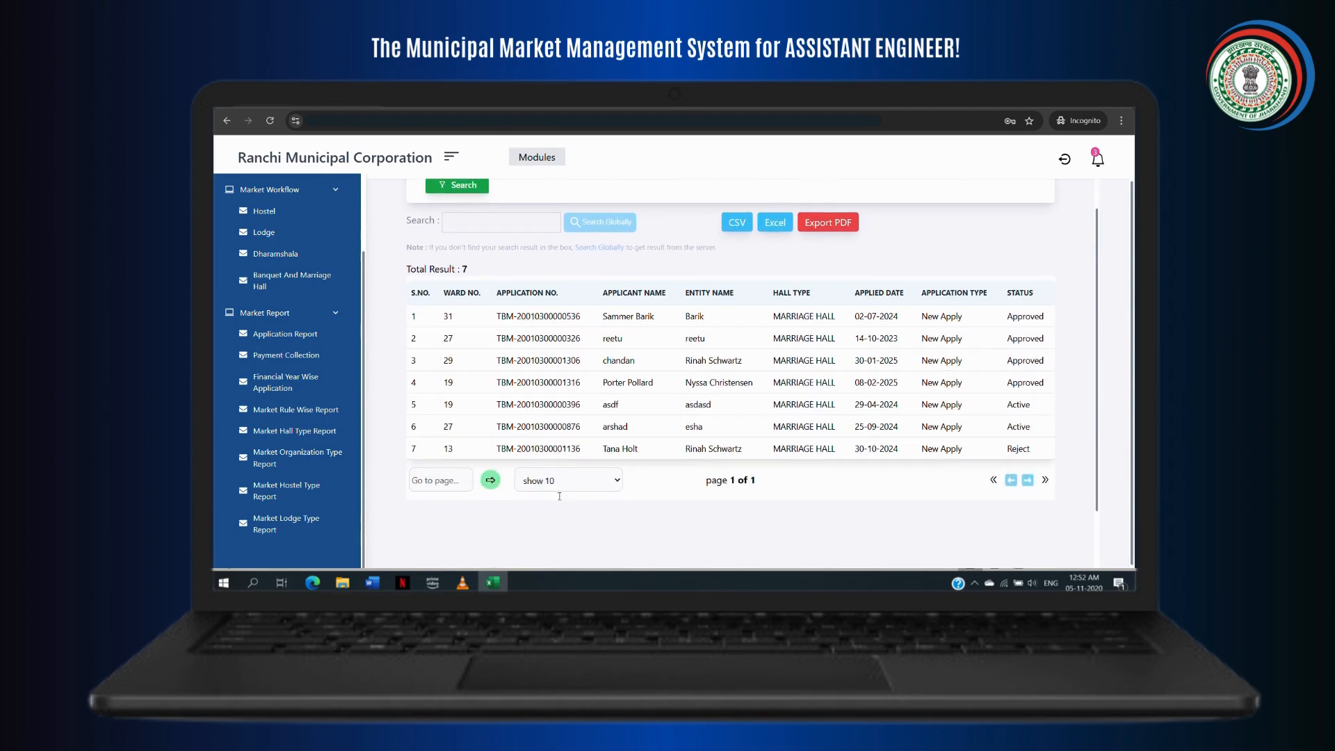
scroll(560, 500, up, 1)
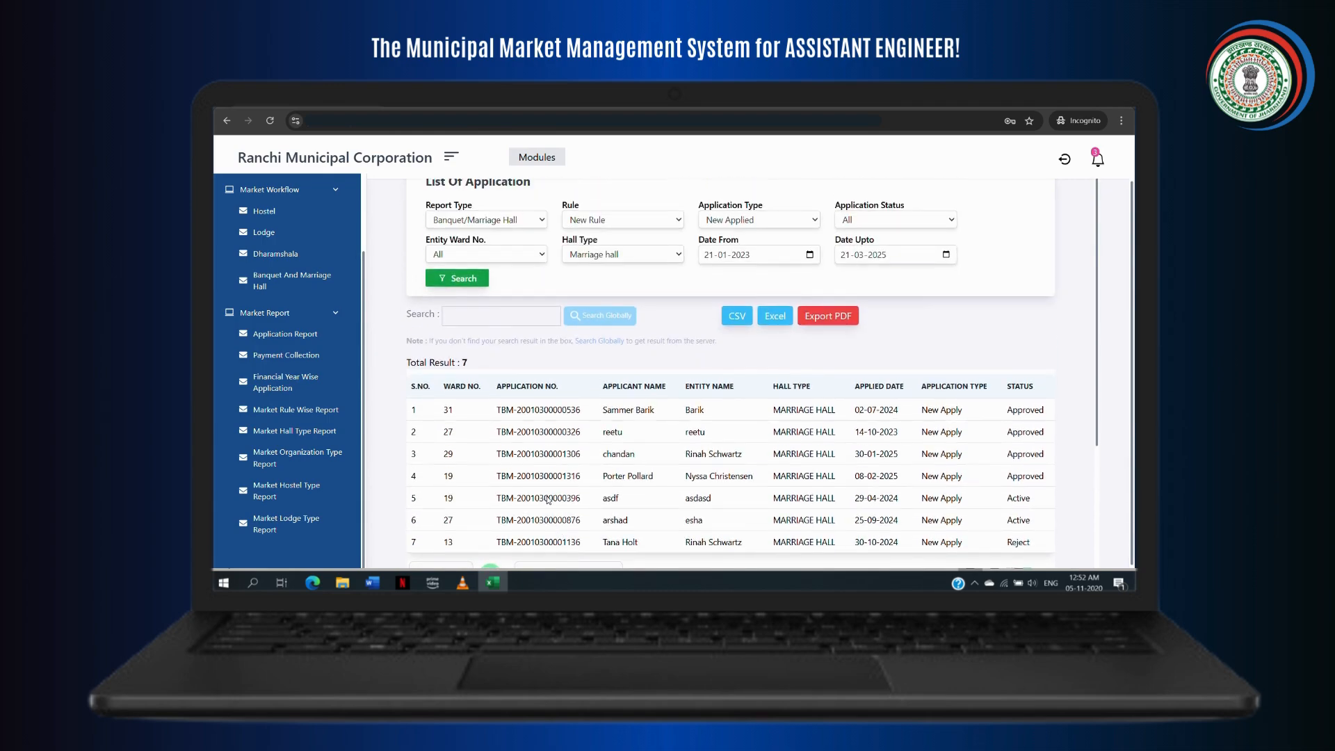
Step: In the Market Organization Type Report, filter to Banquet/Marriage Hall, New Rule, New Applied, Approved
click(316, 457)
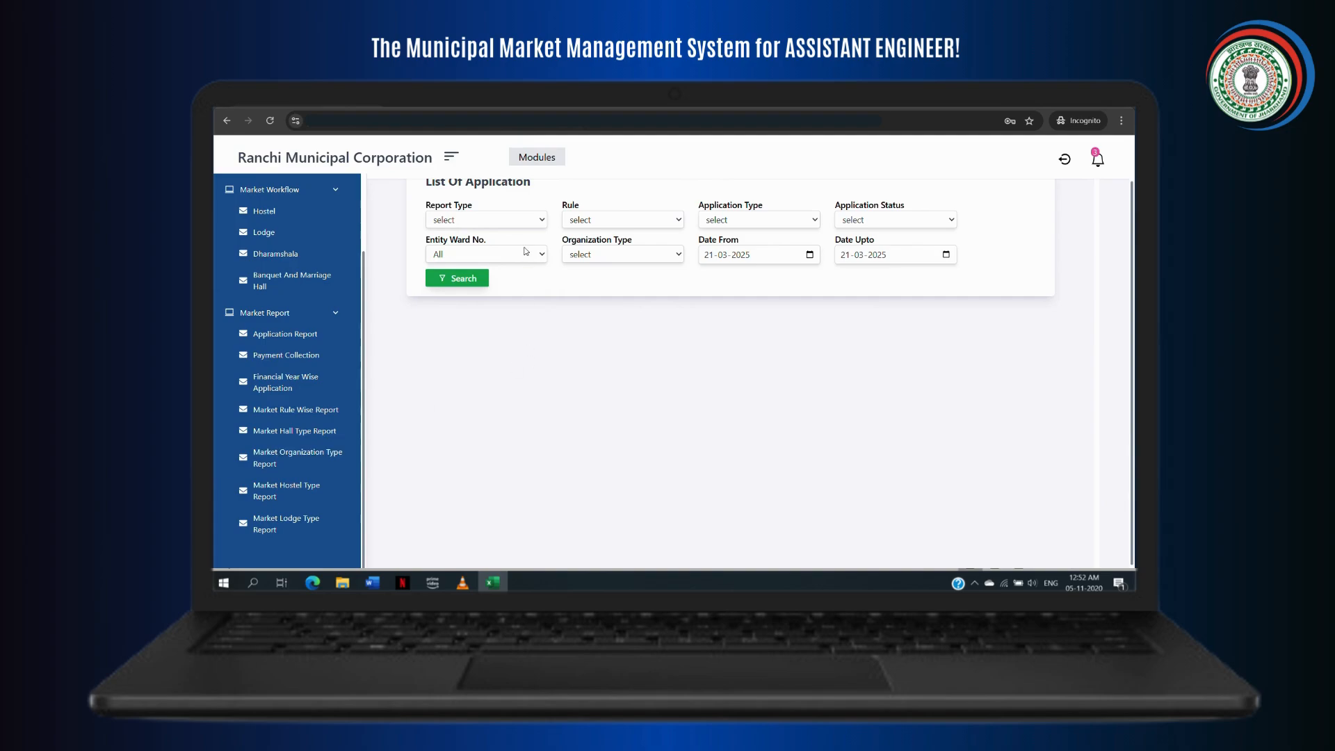
click(521, 220)
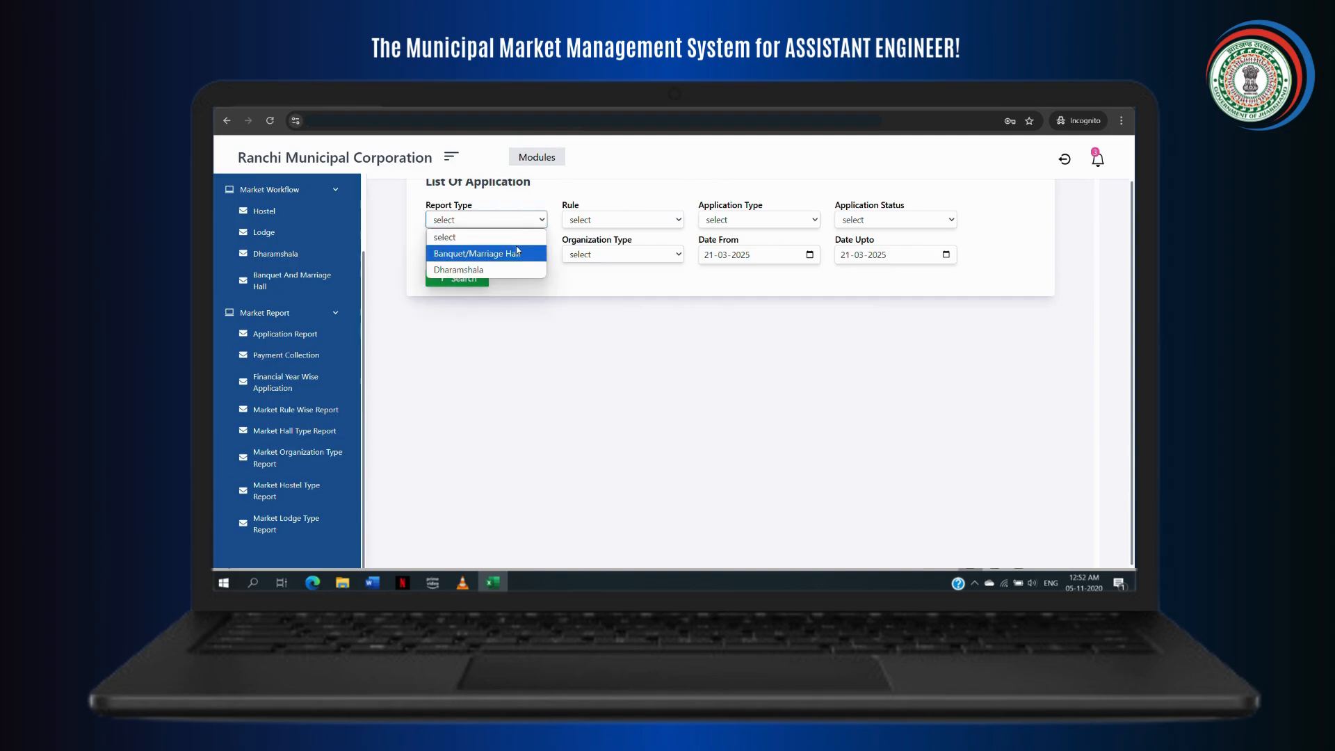
click(518, 253)
click(618, 221)
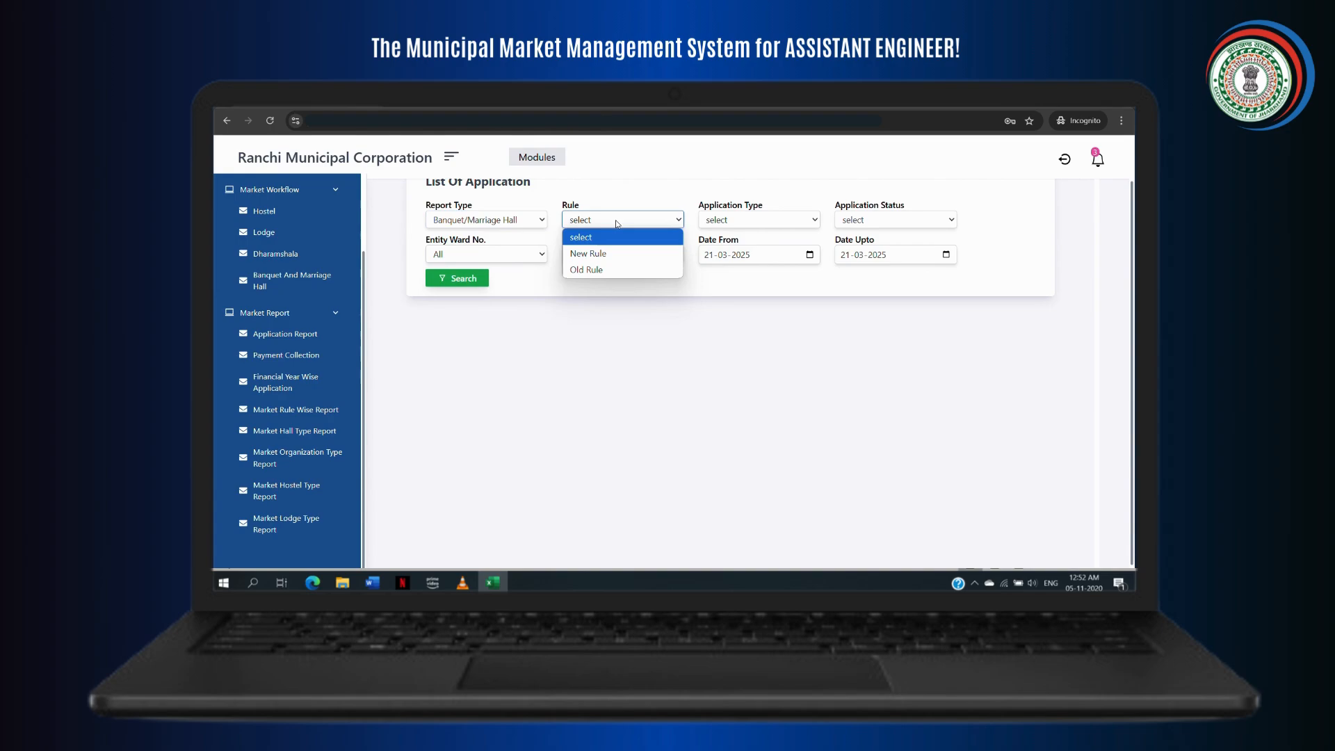
click(619, 253)
click(775, 224)
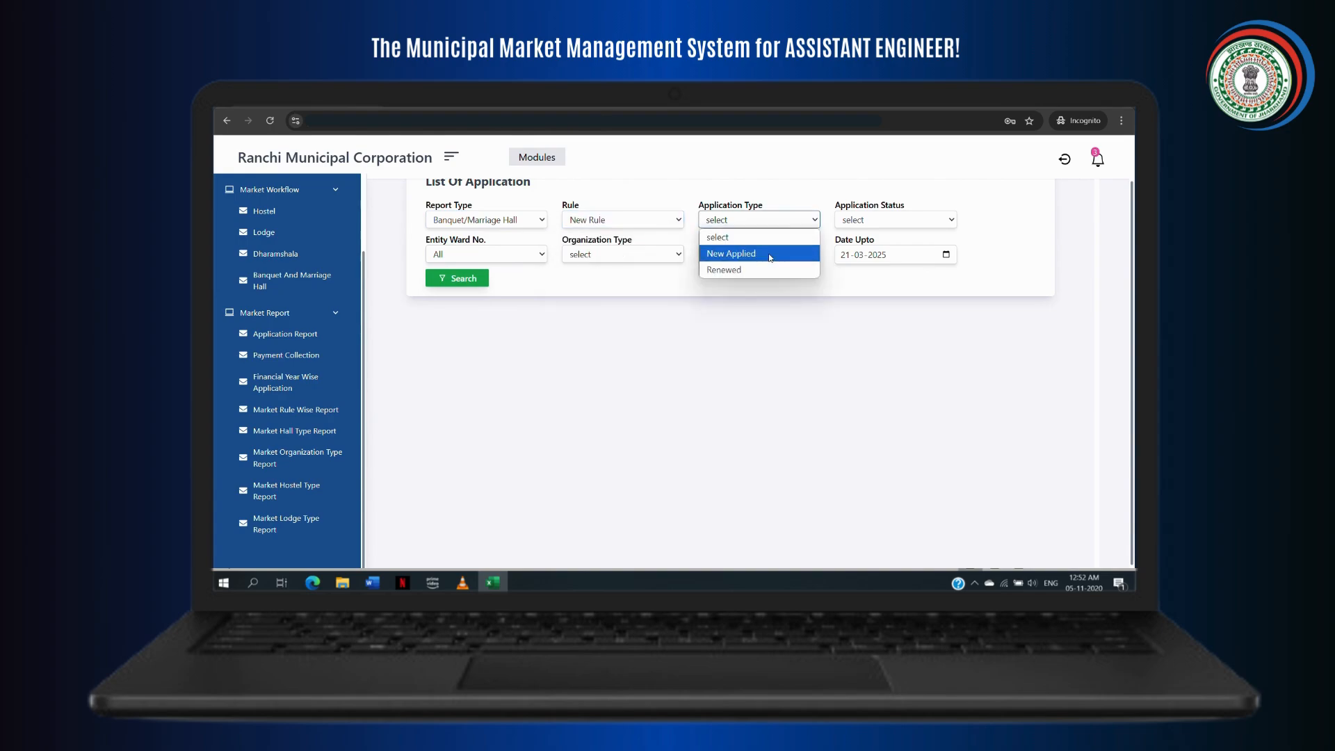
click(774, 254)
click(868, 221)
click(871, 269)
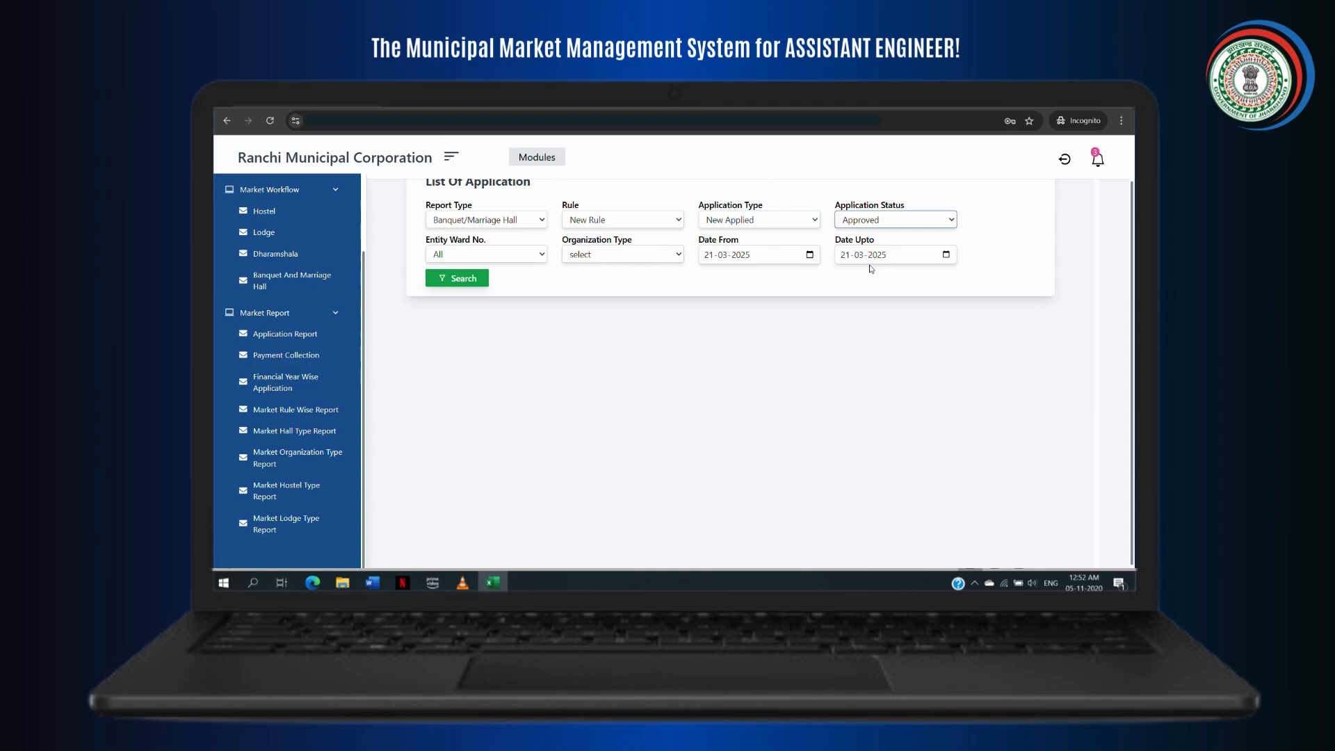
Step: Choose Private, set Date From to 21-01-2023, search (no data), then go to Hostel Type Report
click(626, 254)
click(626, 287)
click(810, 255)
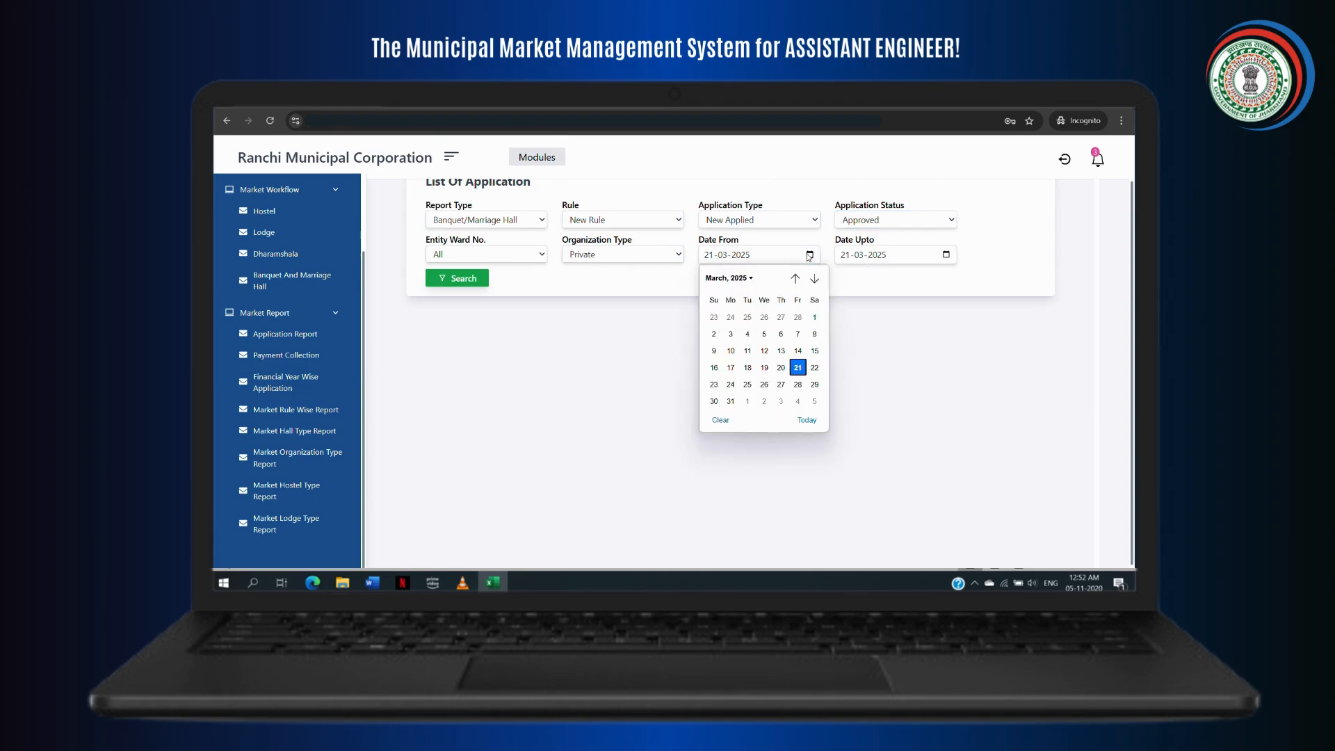
click(734, 286)
click(719, 316)
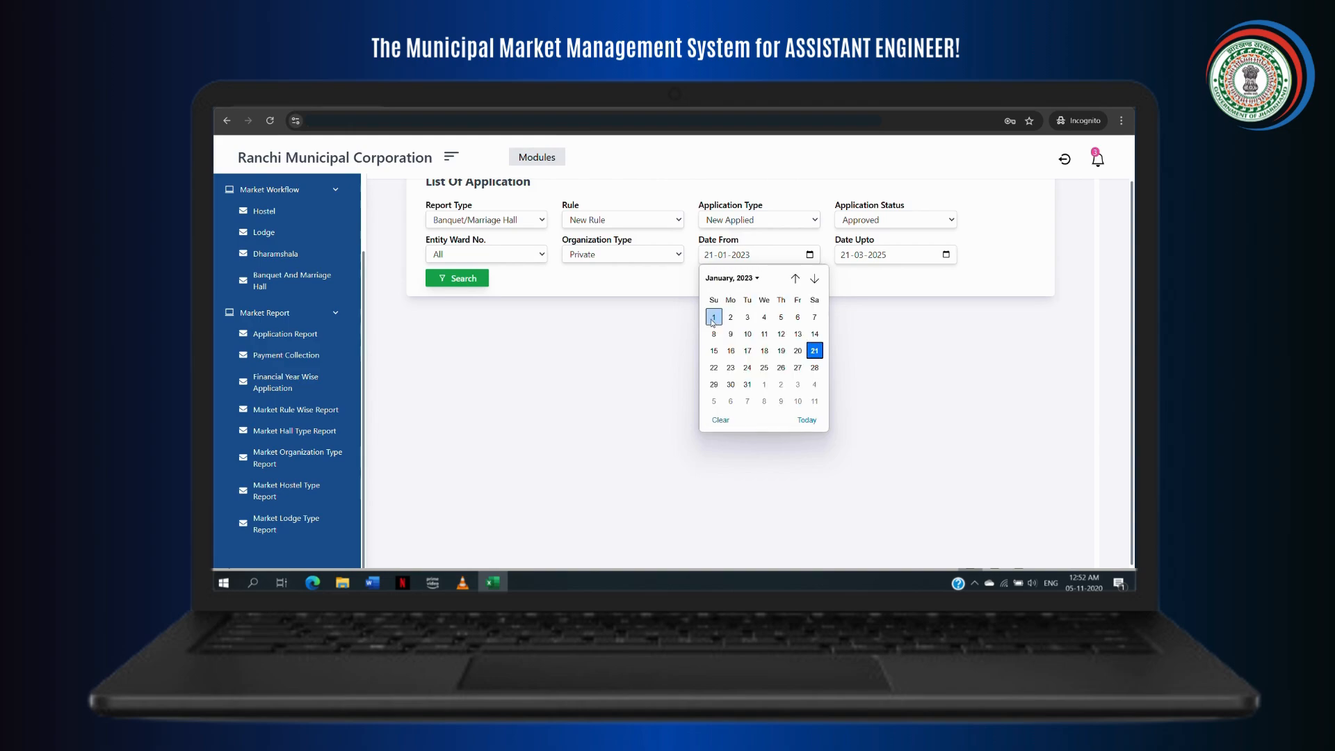
click(472, 288)
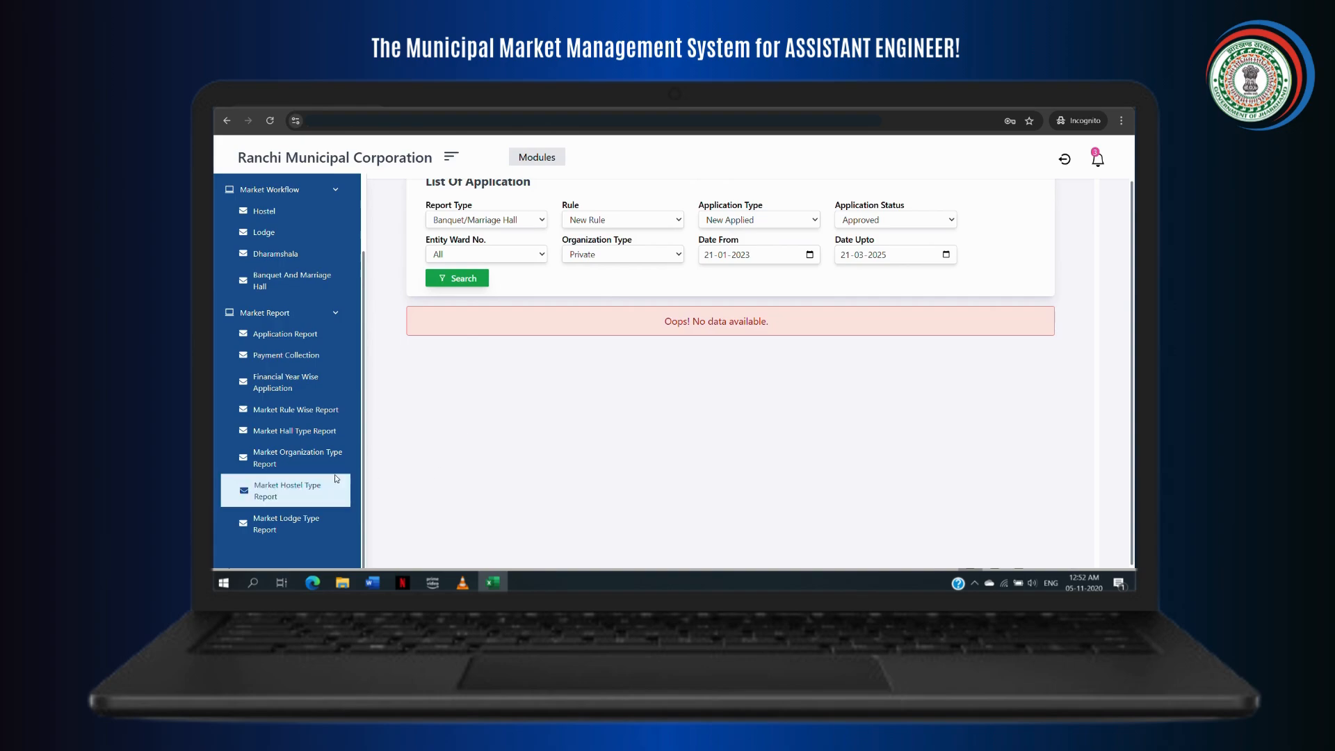
click(320, 488)
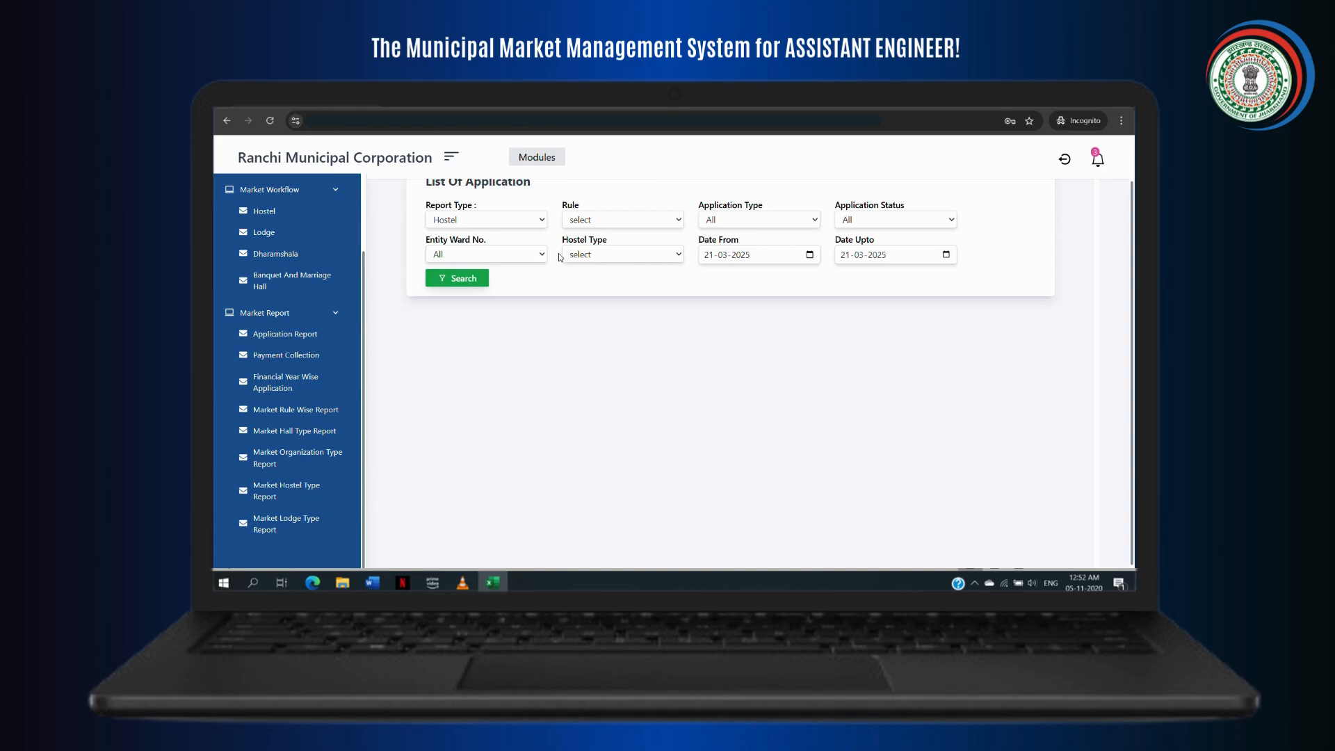
Step: Filter the hostel report to Hostel, New Rule, and Boys hostel type
click(542, 221)
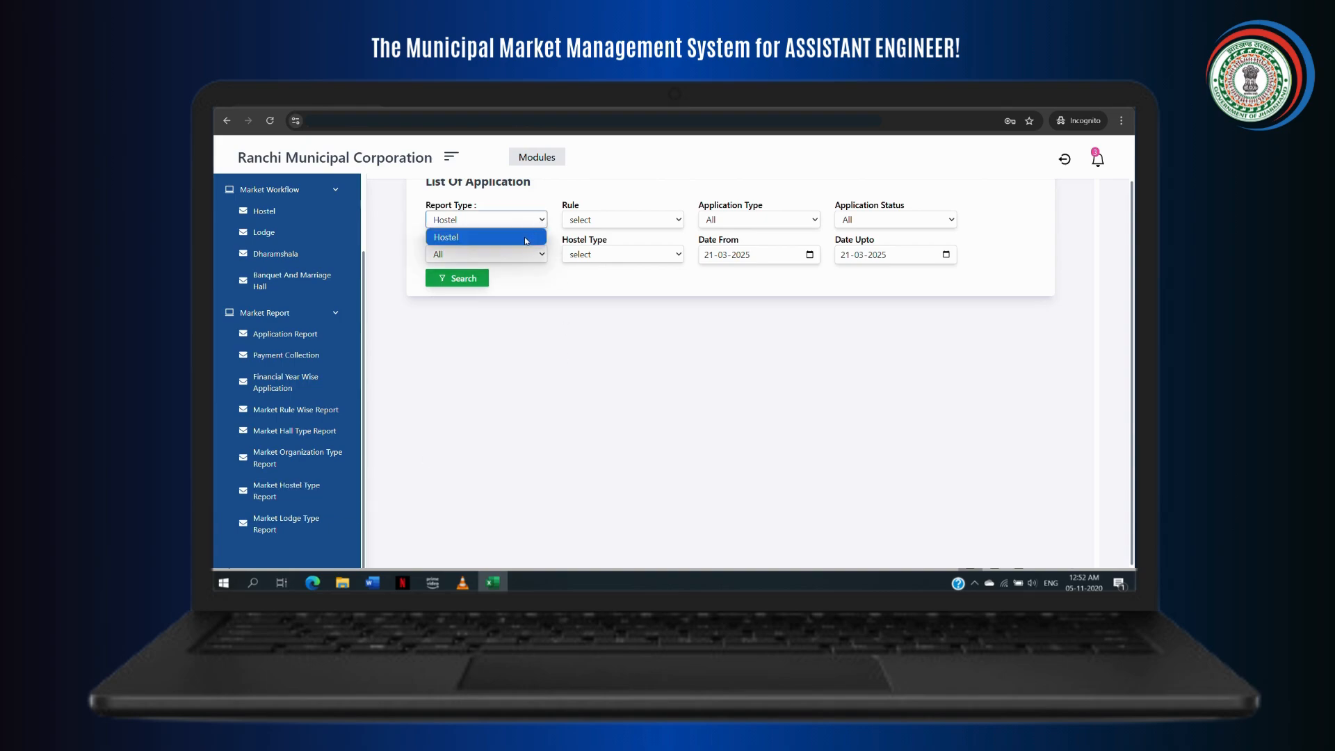
click(554, 225)
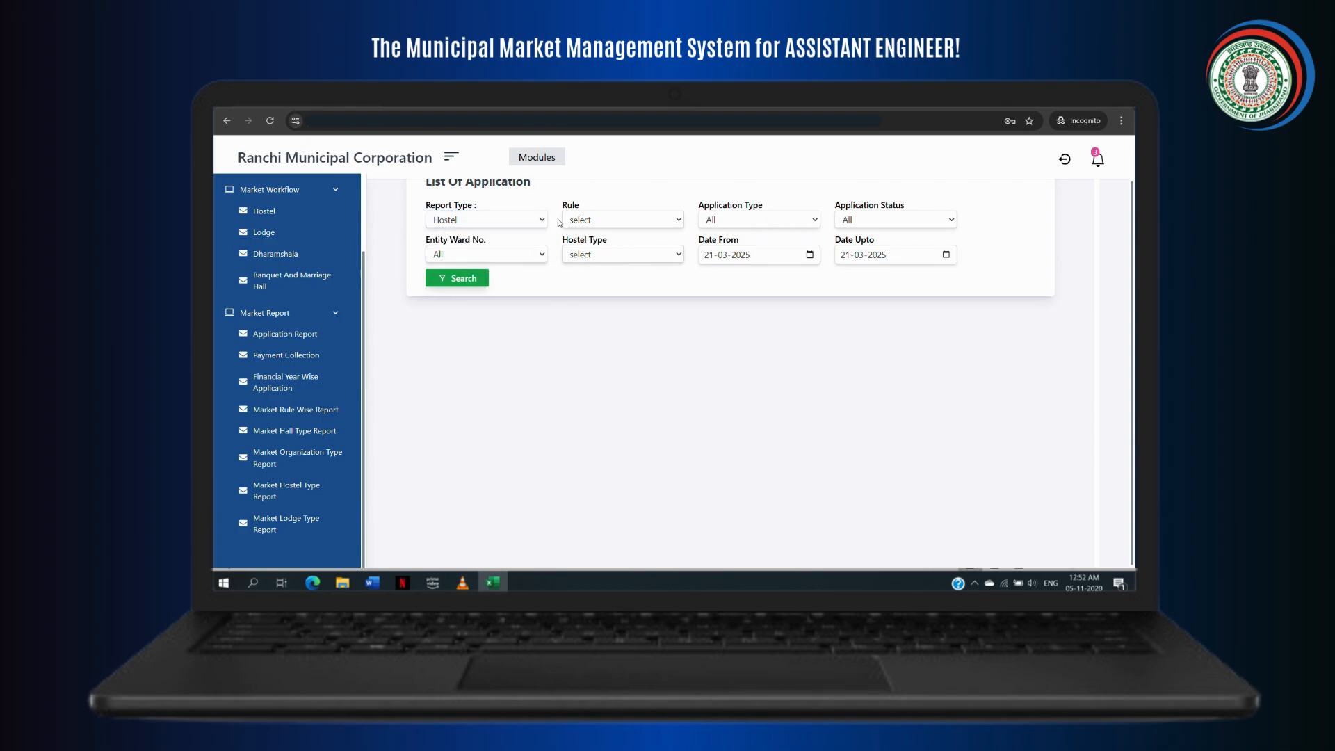
click(653, 221)
click(662, 243)
click(668, 220)
click(641, 254)
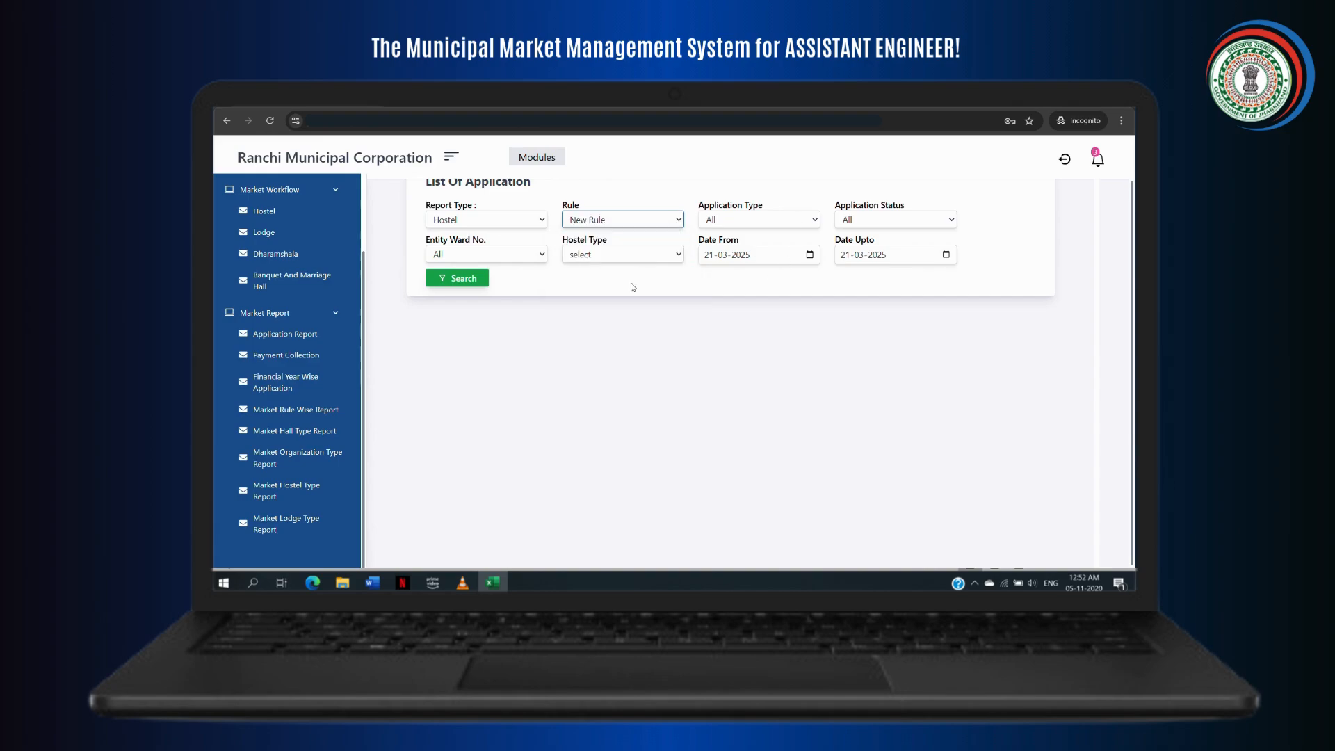
click(615, 257)
click(612, 279)
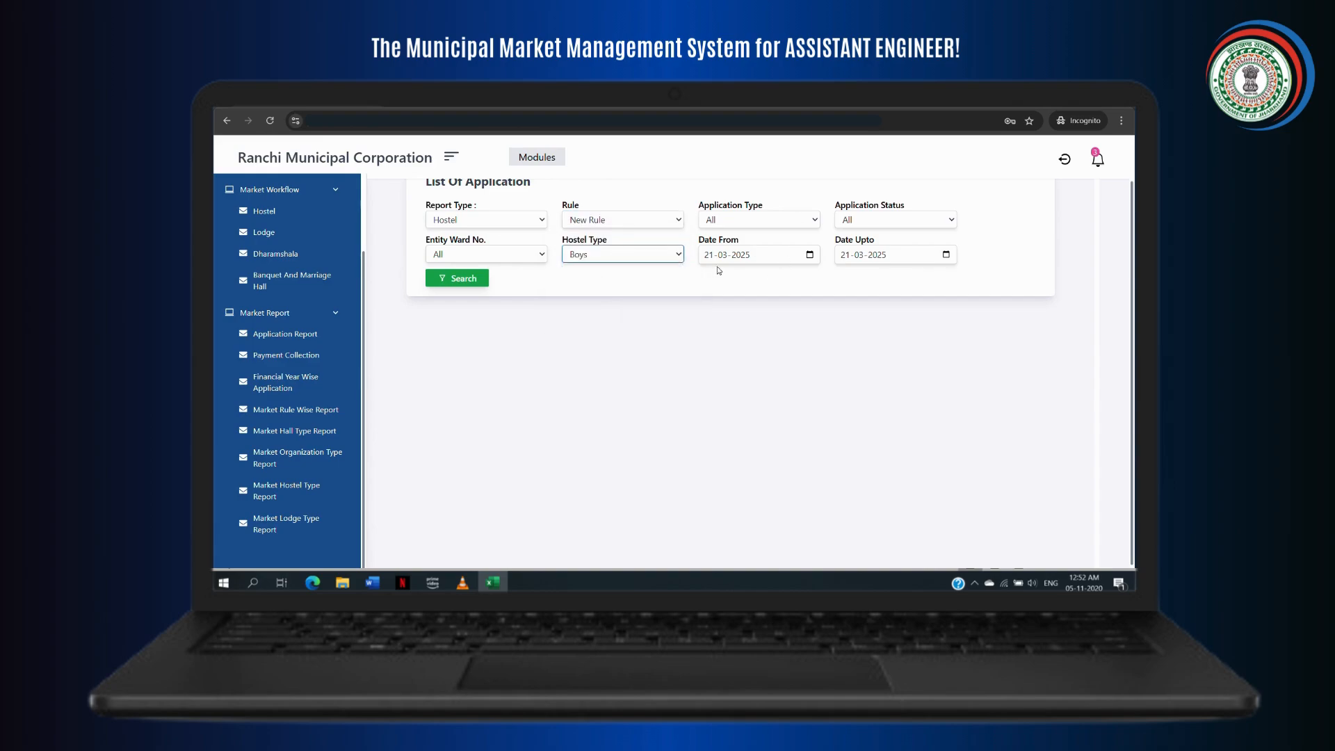
Step: Search the Boys hostel report (no data), then go to the Market Lodge Type Report
click(810, 255)
click(751, 278)
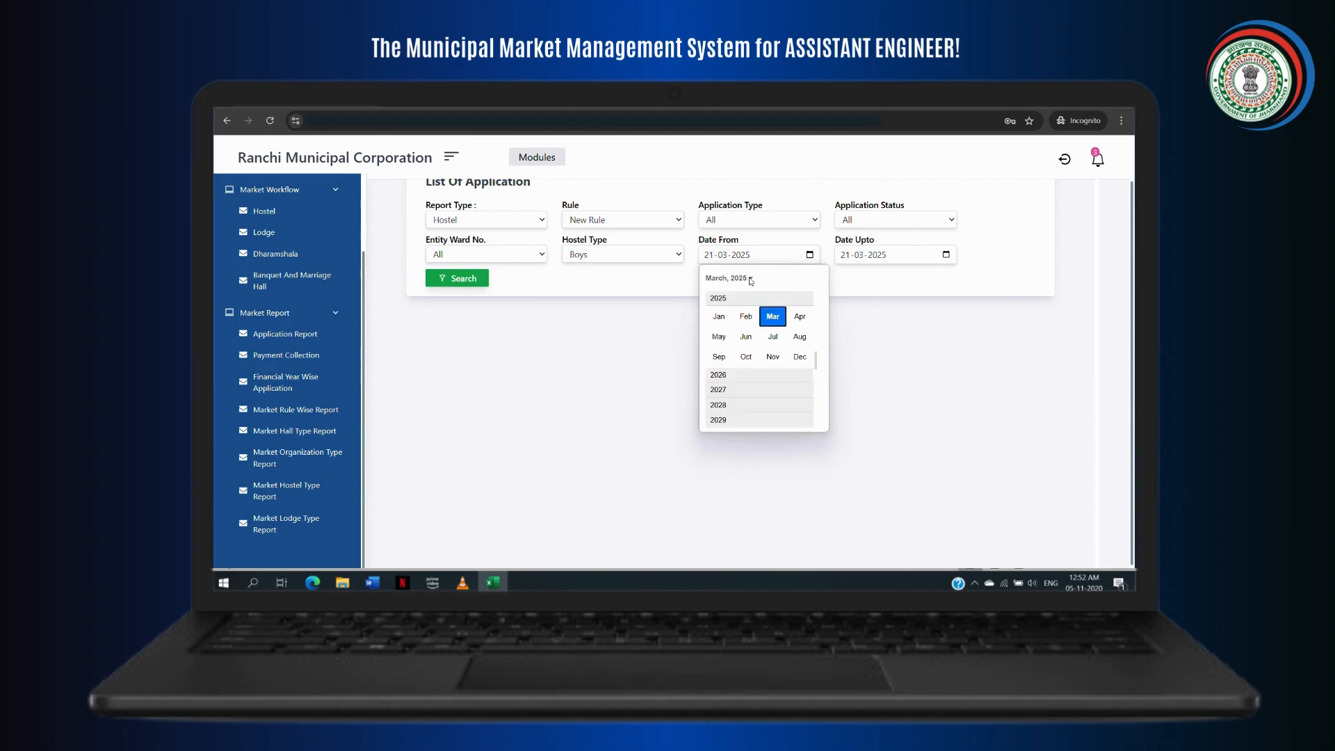
click(463, 281)
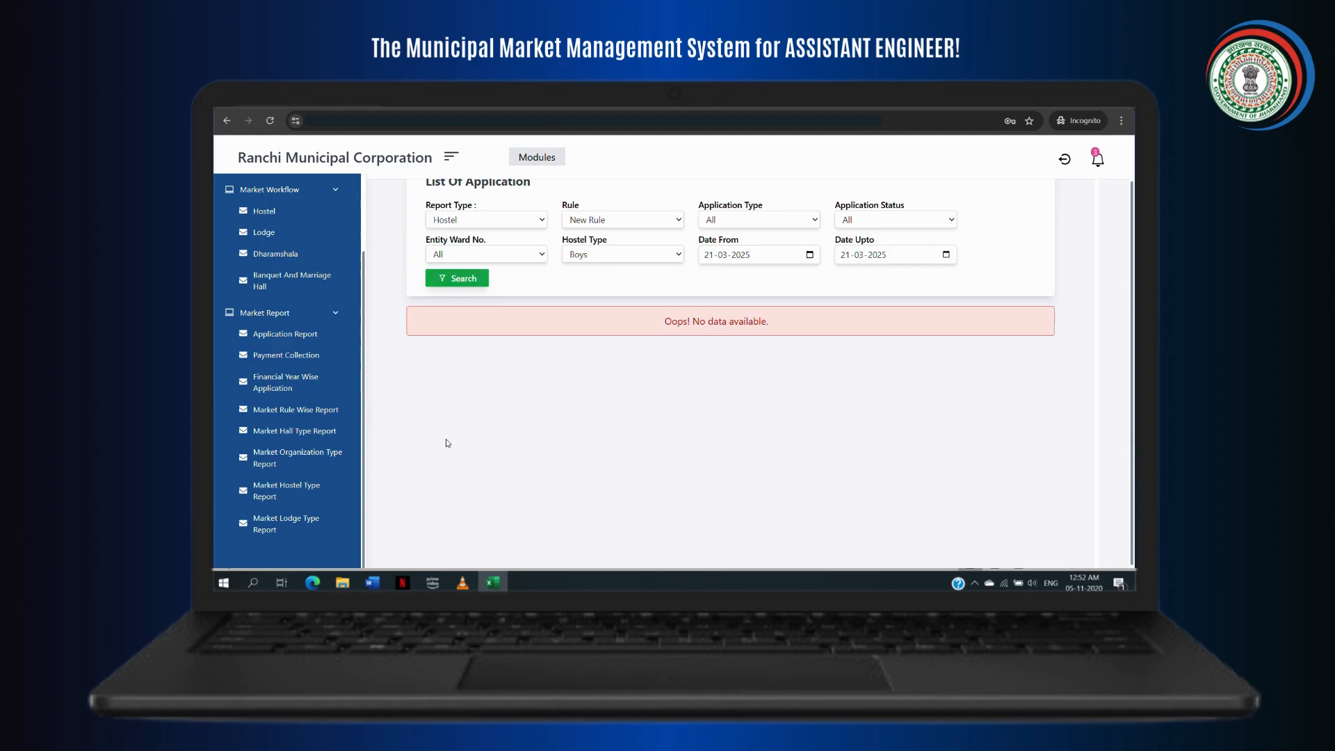
click(323, 528)
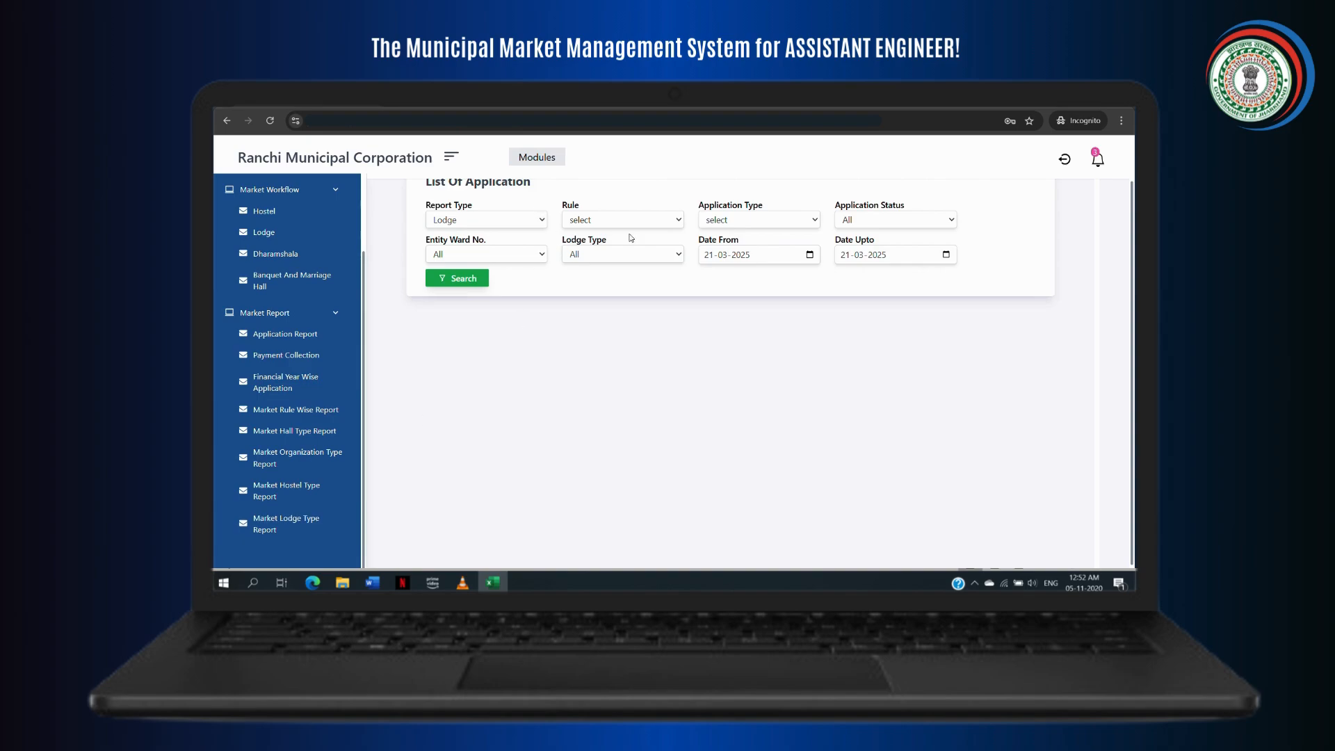
Step: Filter the lodge report to New Rule and New Applied applications
click(666, 226)
click(626, 253)
click(817, 221)
click(716, 253)
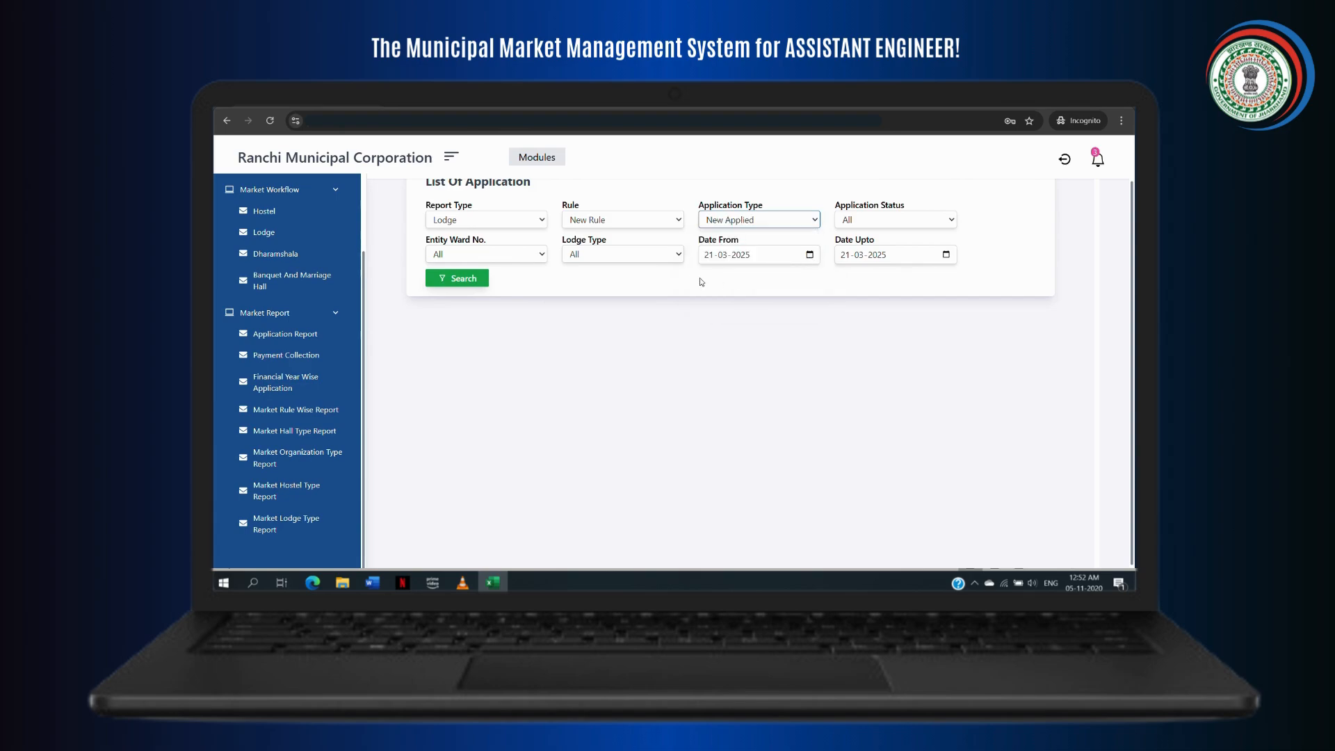
Step: Set Date From to 21-01-2023, search, and review the 21 lodge results
click(804, 259)
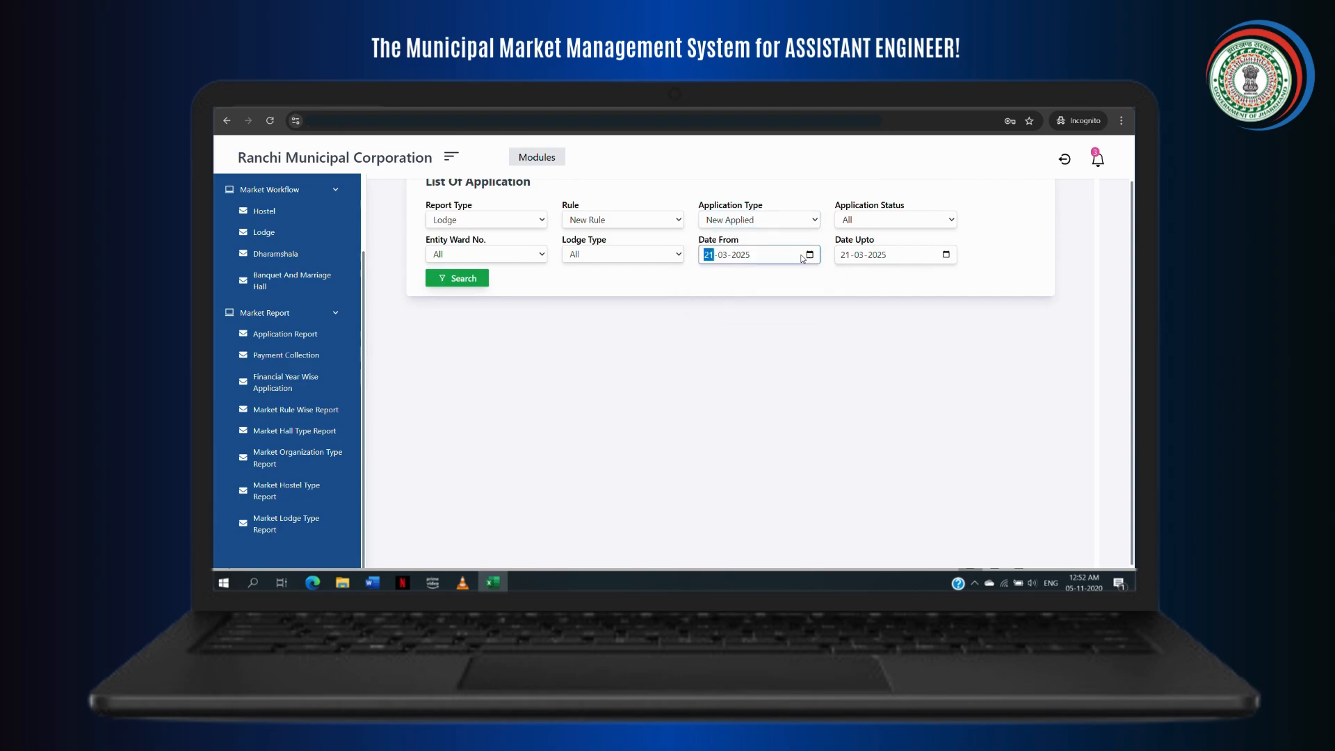
click(805, 258)
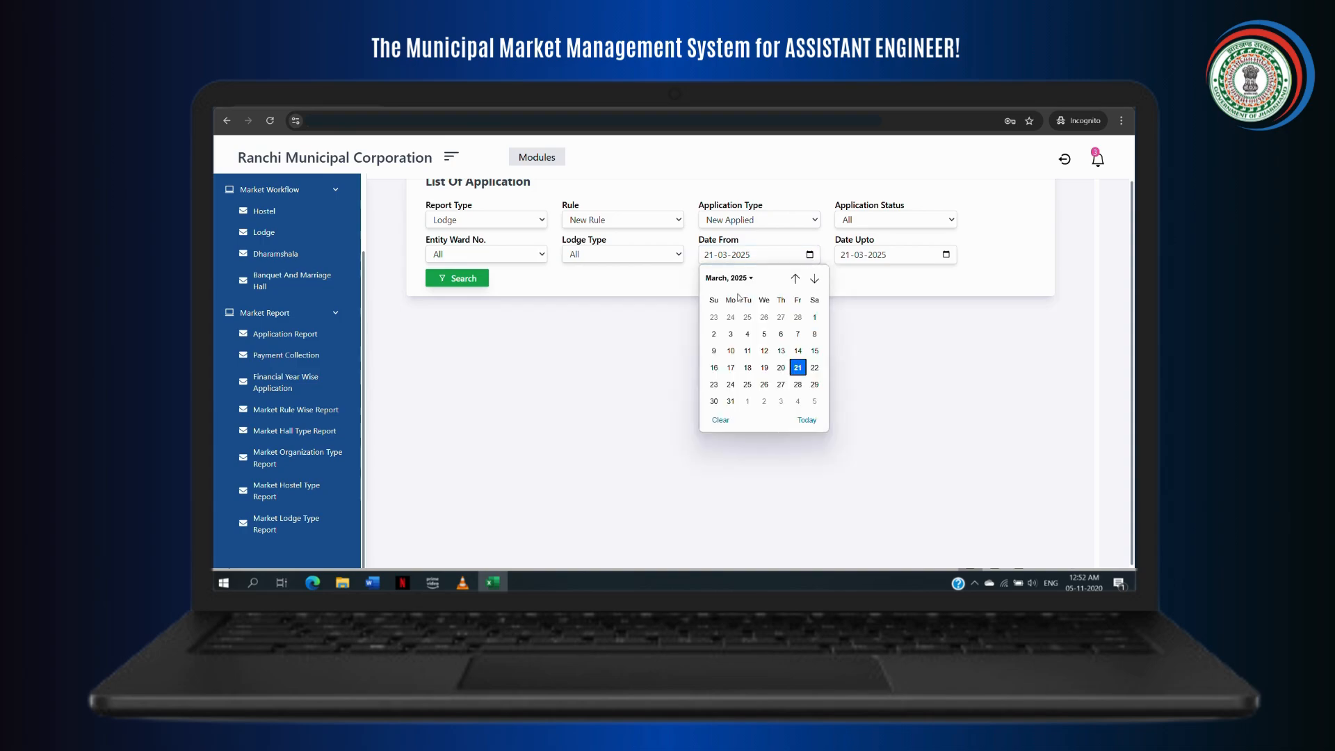
click(751, 278)
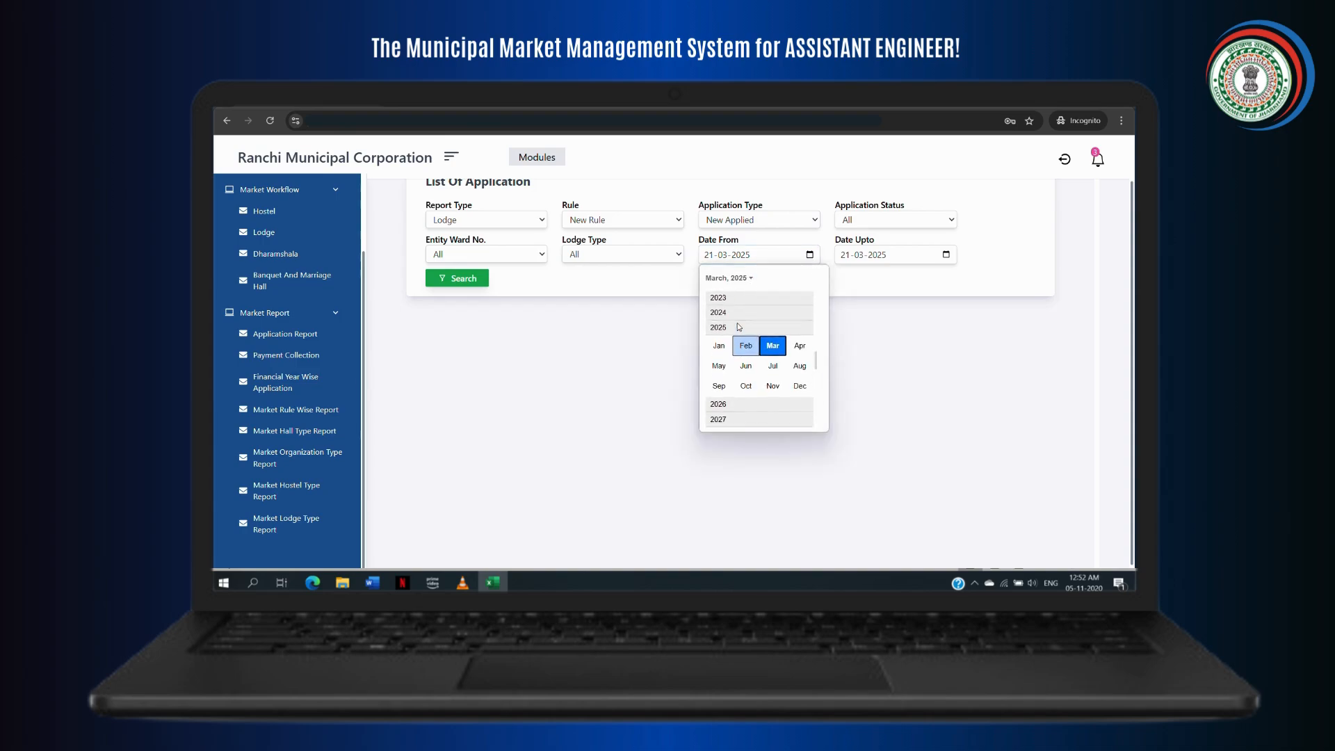
click(734, 306)
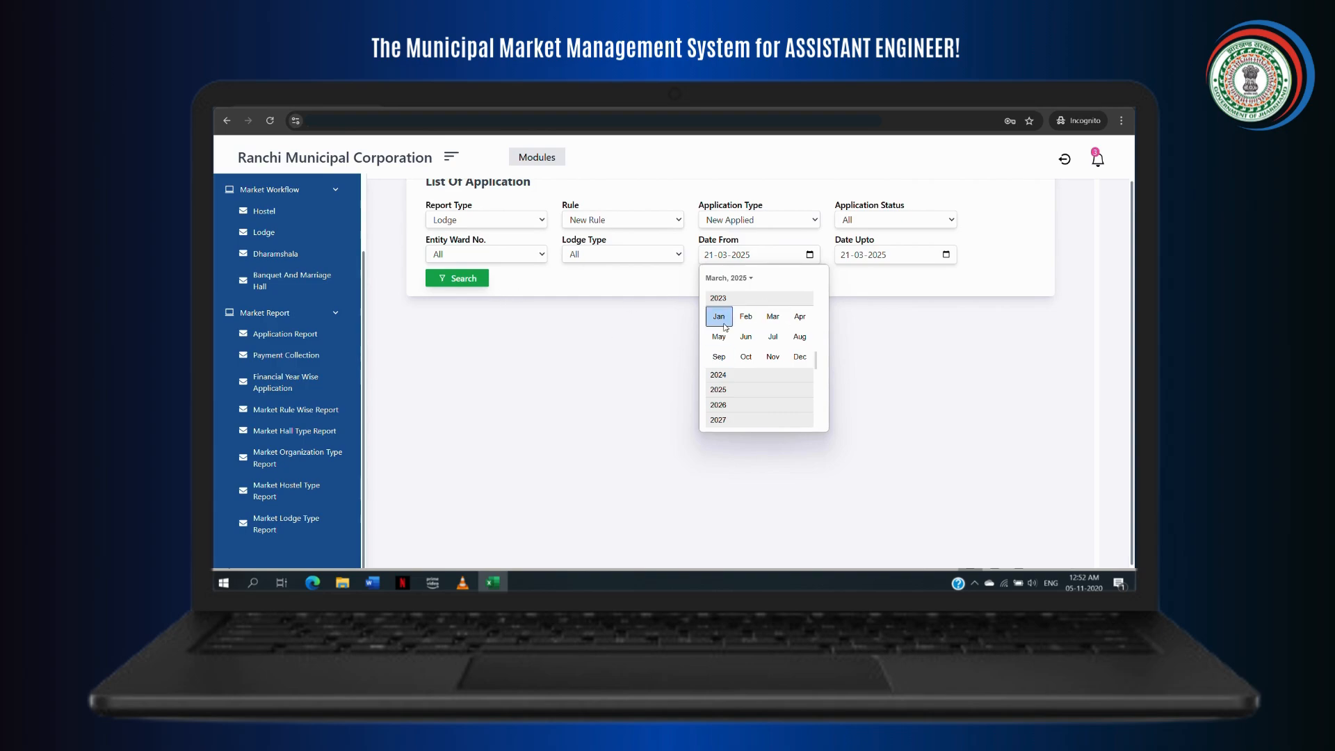
click(719, 317)
click(457, 278)
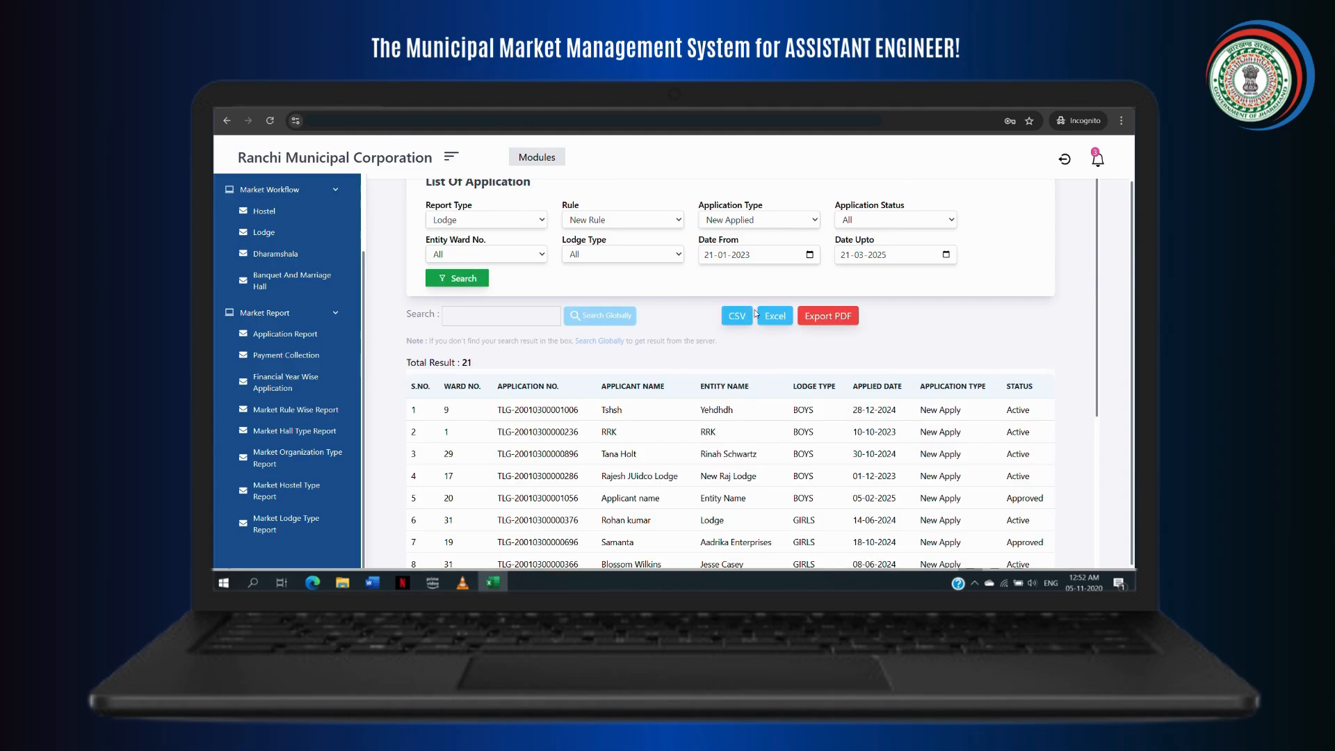
scroll(708, 459, down, 4)
scroll(708, 459, up, 4)
scroll(709, 457, down, 1)
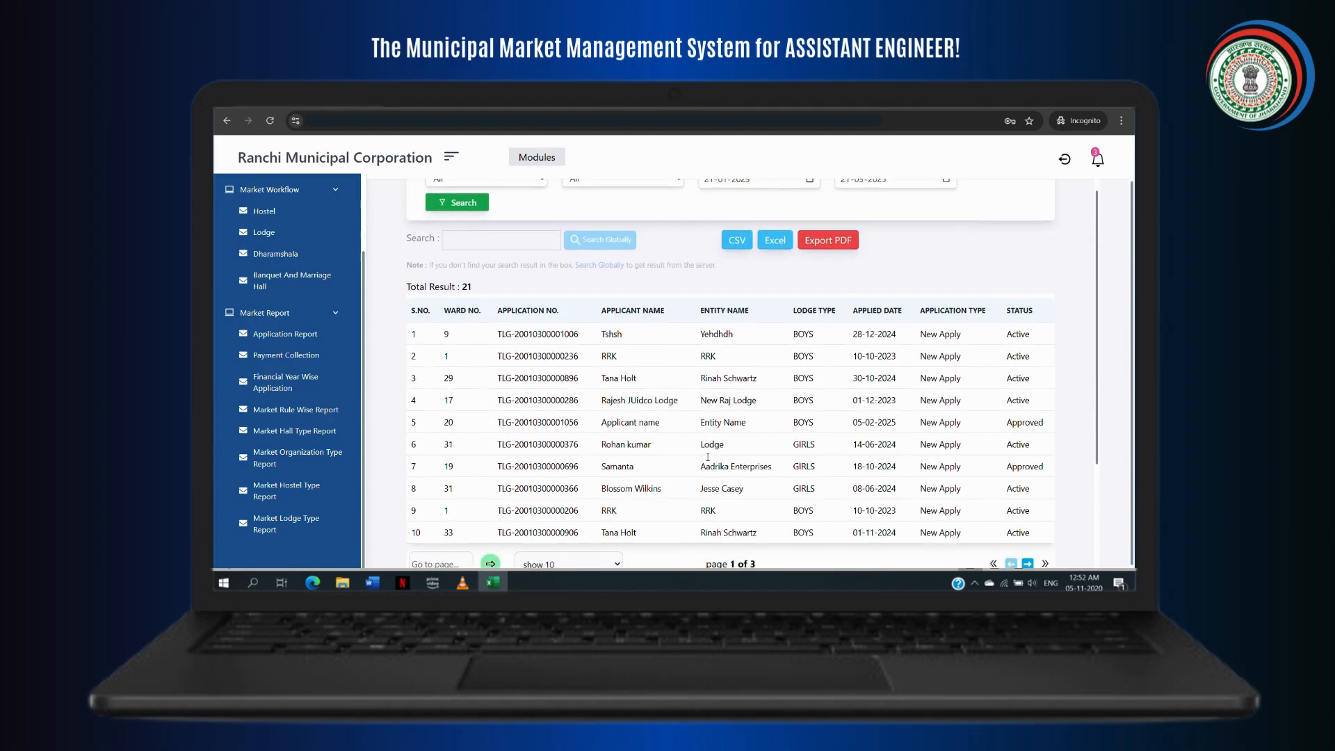
scroll(708, 458, up, 2)
scroll(708, 458, down, 3)
scroll(708, 459, up, 3)
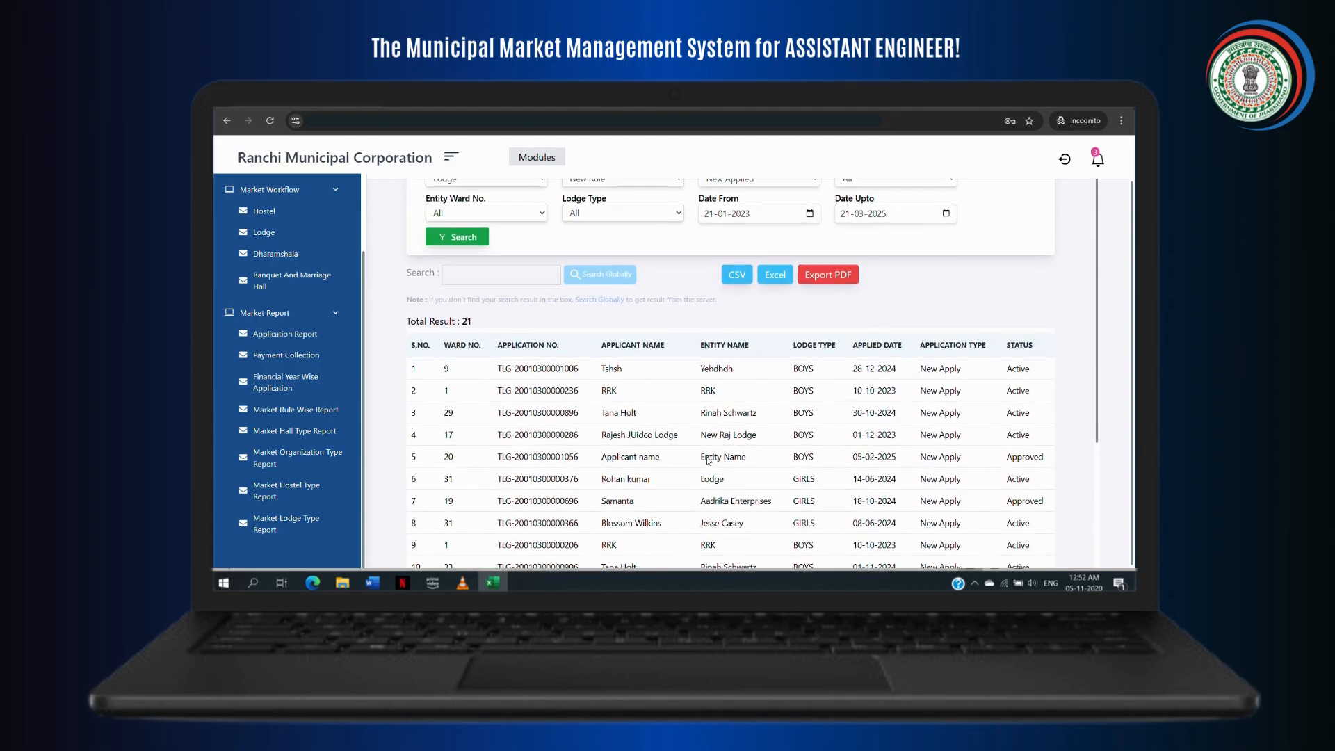